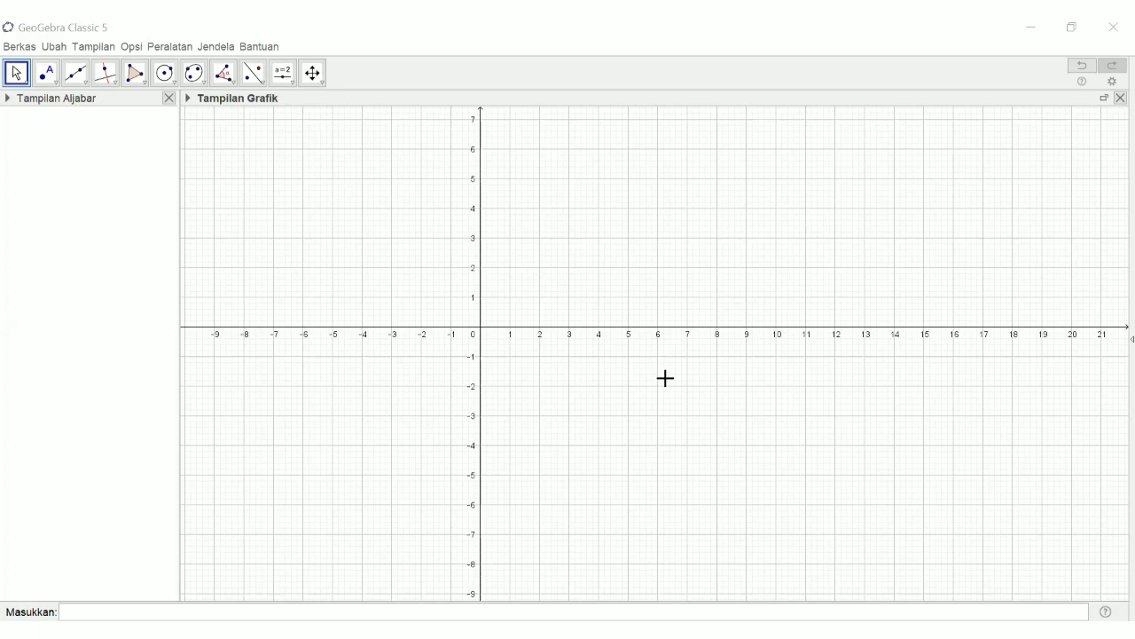
Place four points on the grid at (2, 0), (3, 0), (3, 2) and (2, 2)
click(54, 84)
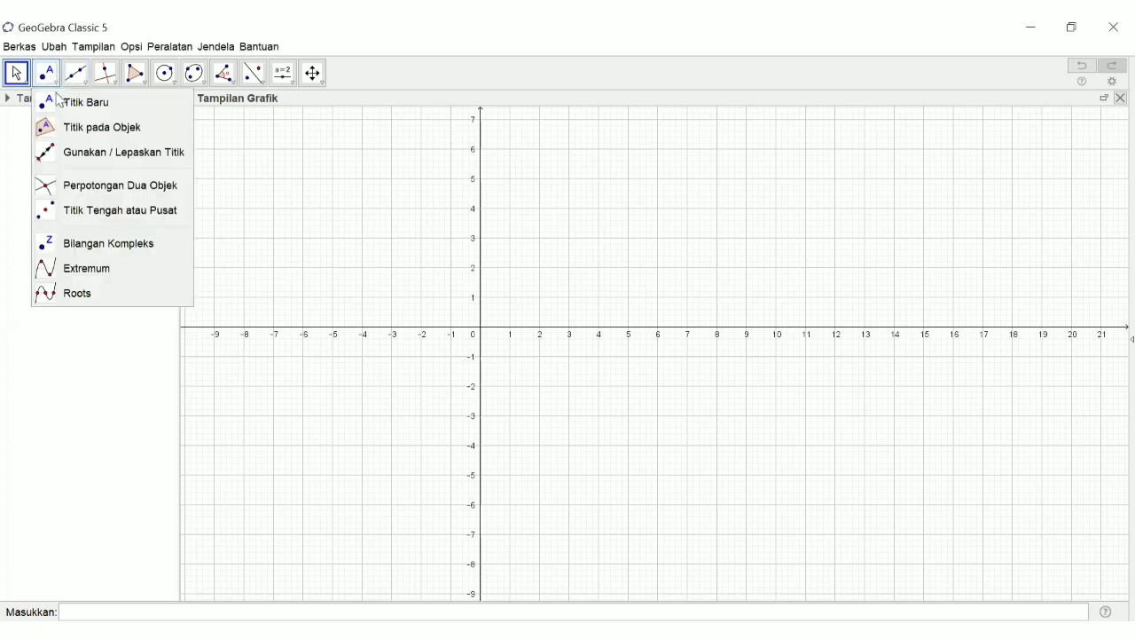
click(62, 100)
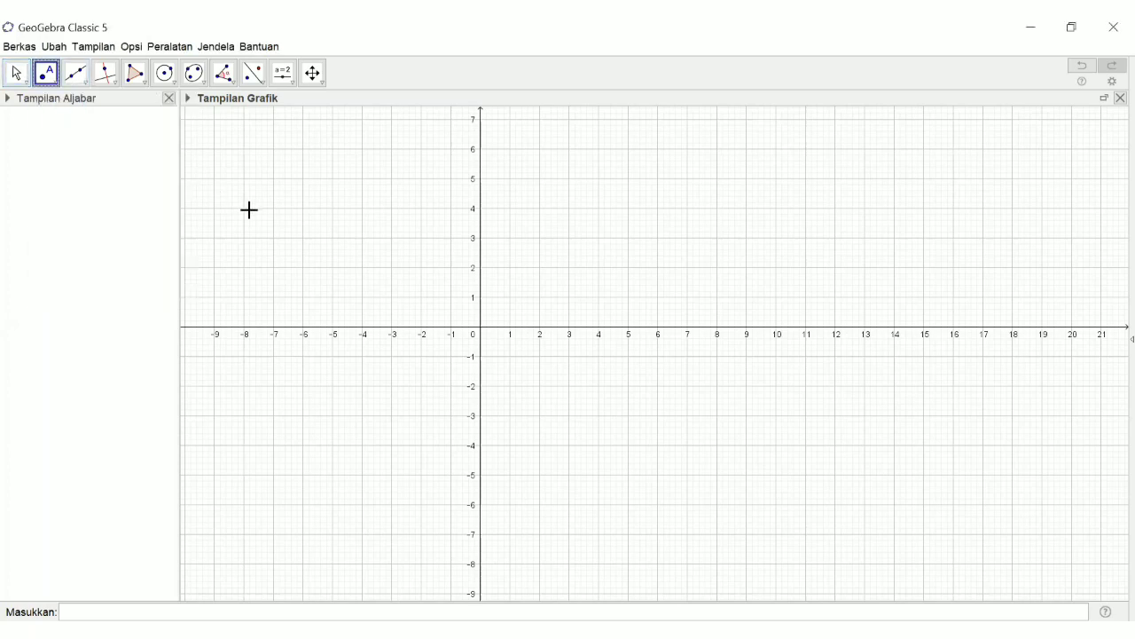
click(540, 327)
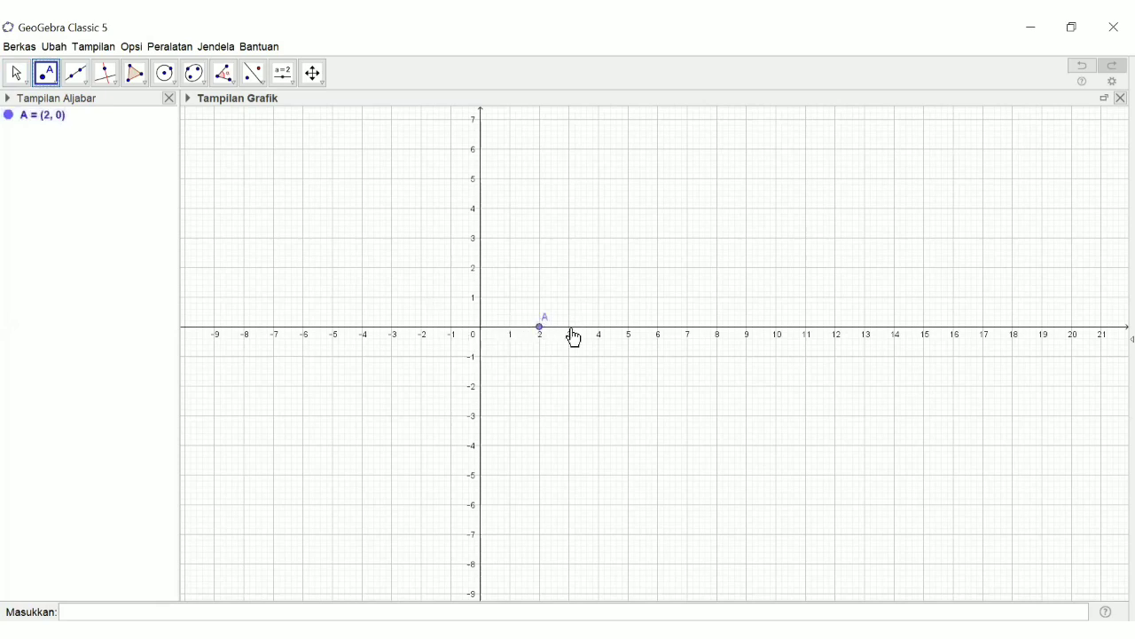
click(570, 327)
click(570, 268)
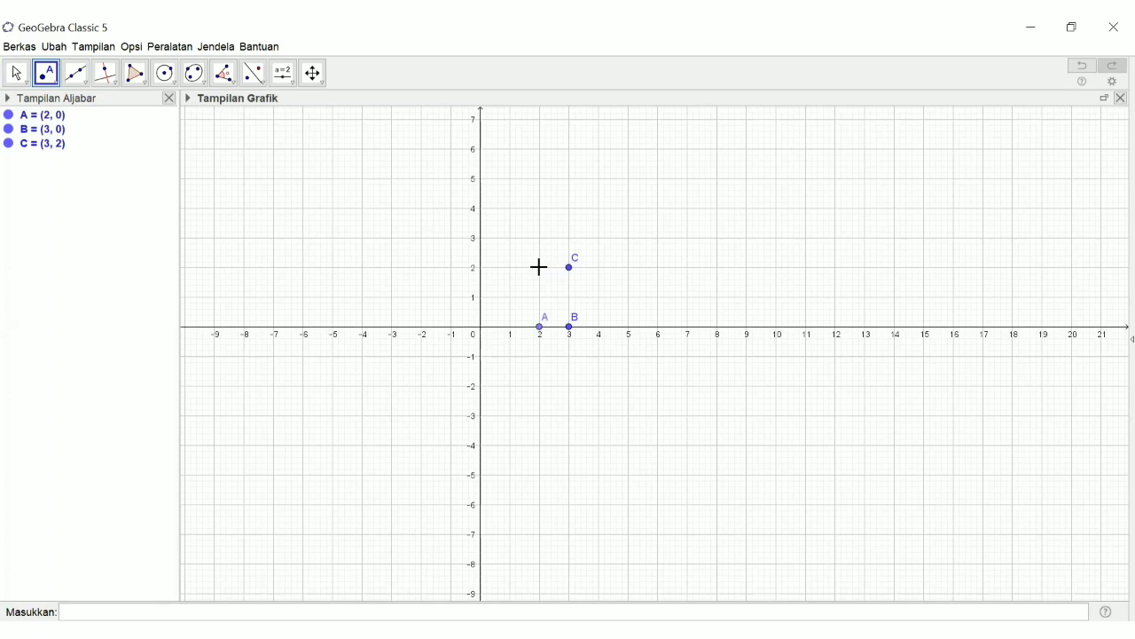
click(540, 268)
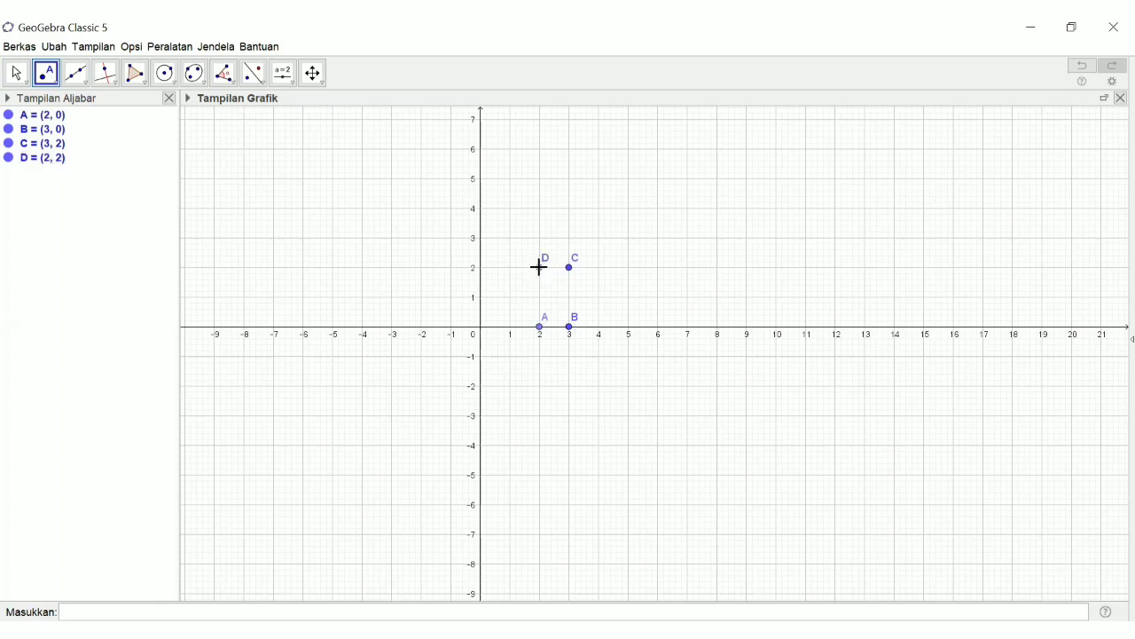
Draw a closed polygon through points A, B, C and D to form a rectangle
click(146, 80)
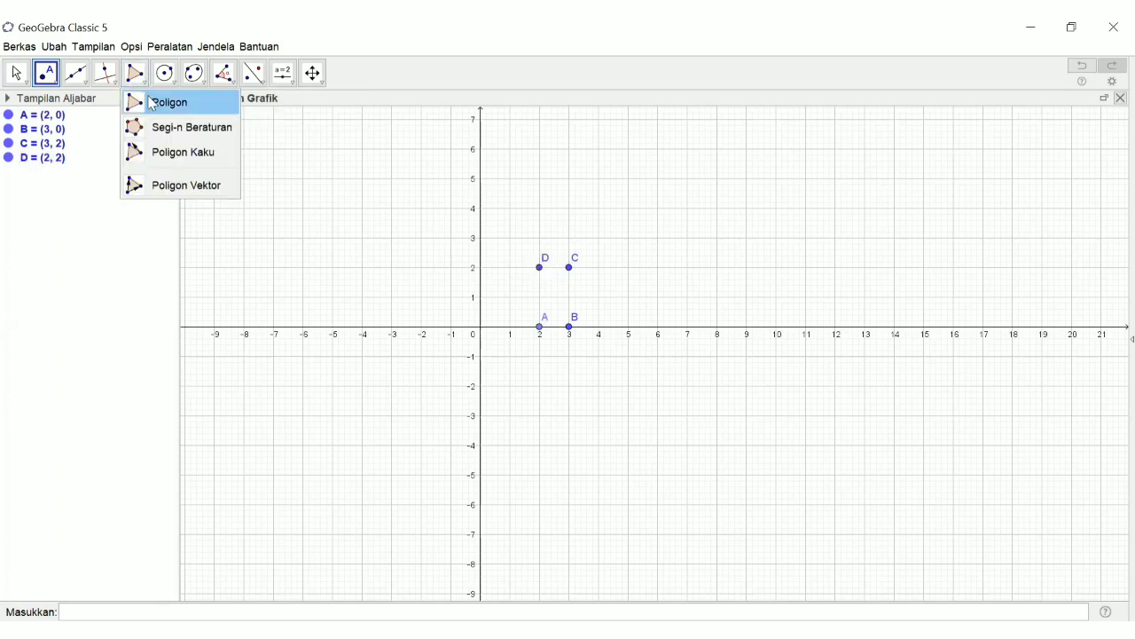
click(153, 102)
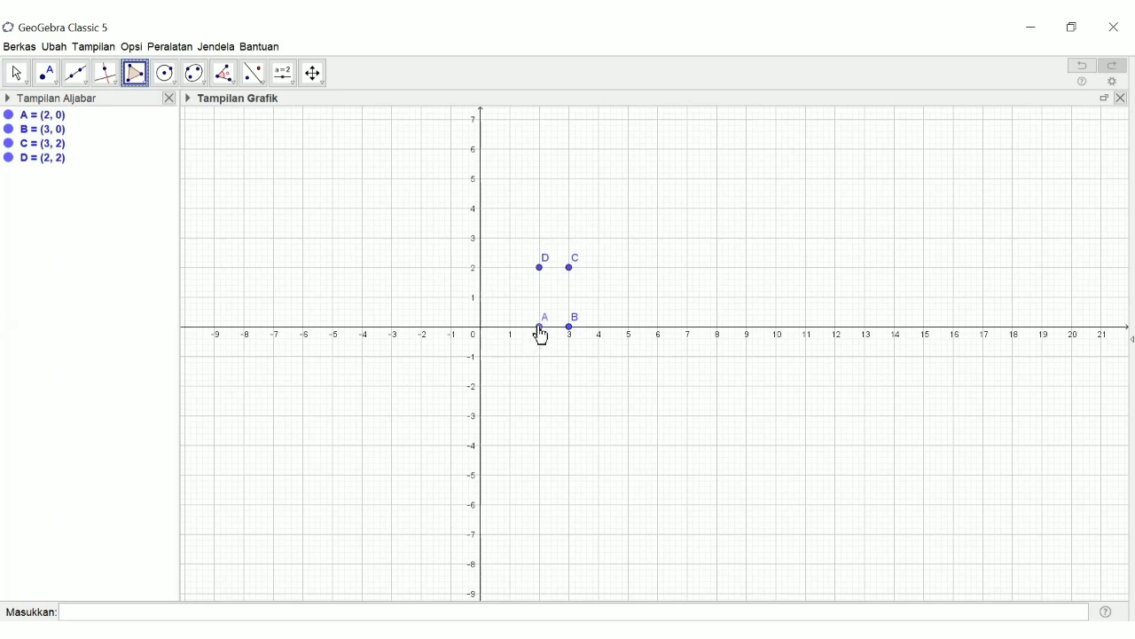
click(539, 327)
click(569, 328)
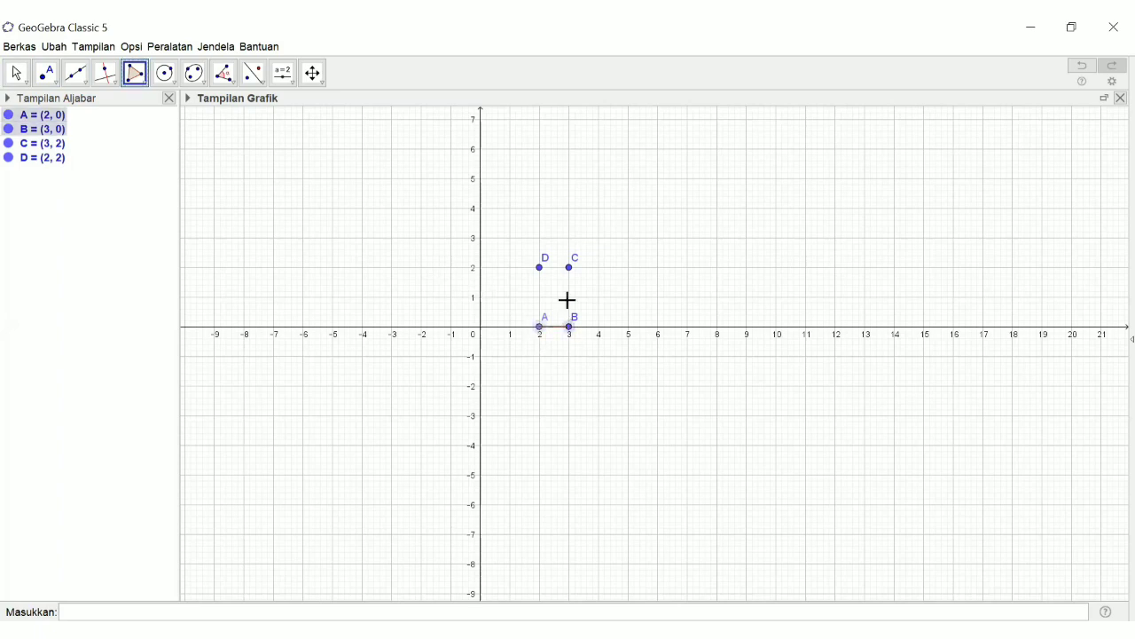
click(570, 266)
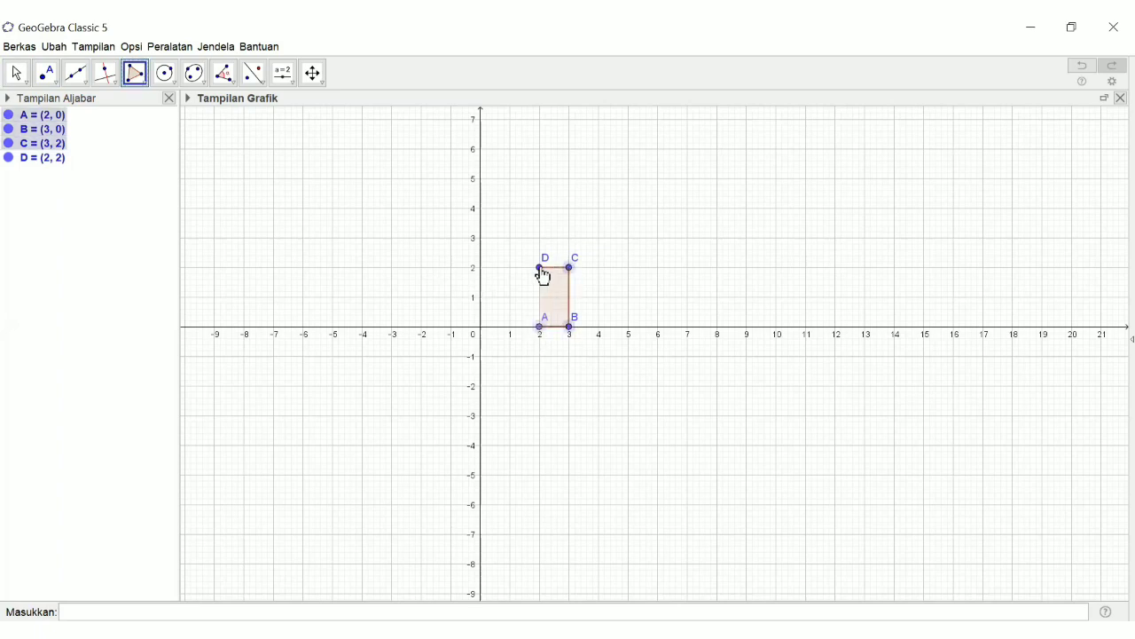
click(539, 267)
click(543, 329)
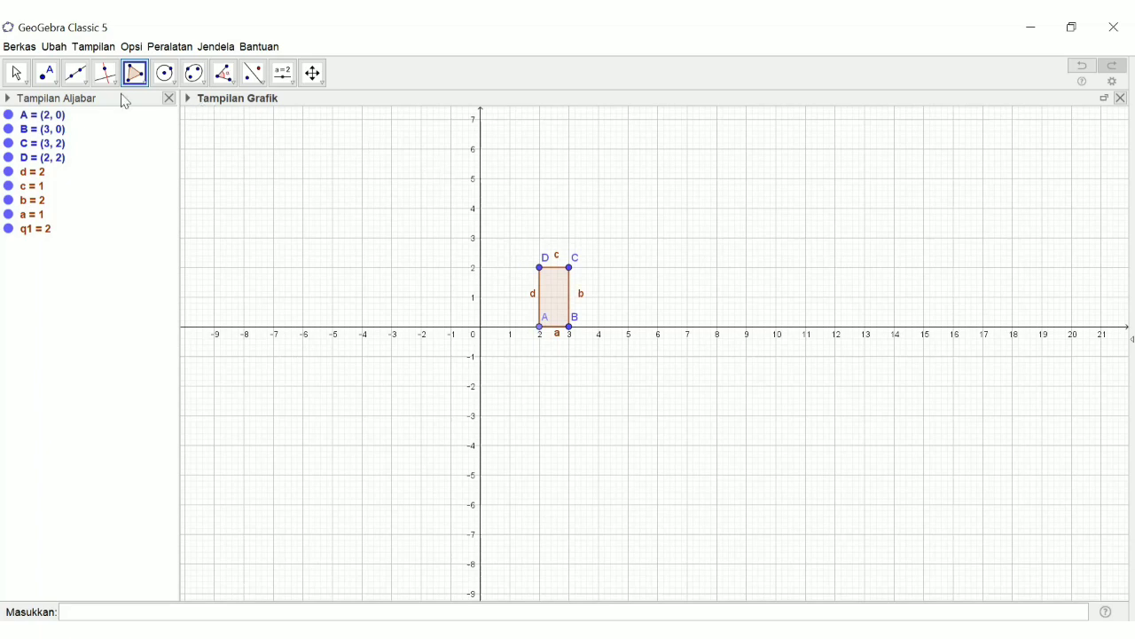
Place a new point at (1, 4) above the rectangle as the dilation centre
click(60, 86)
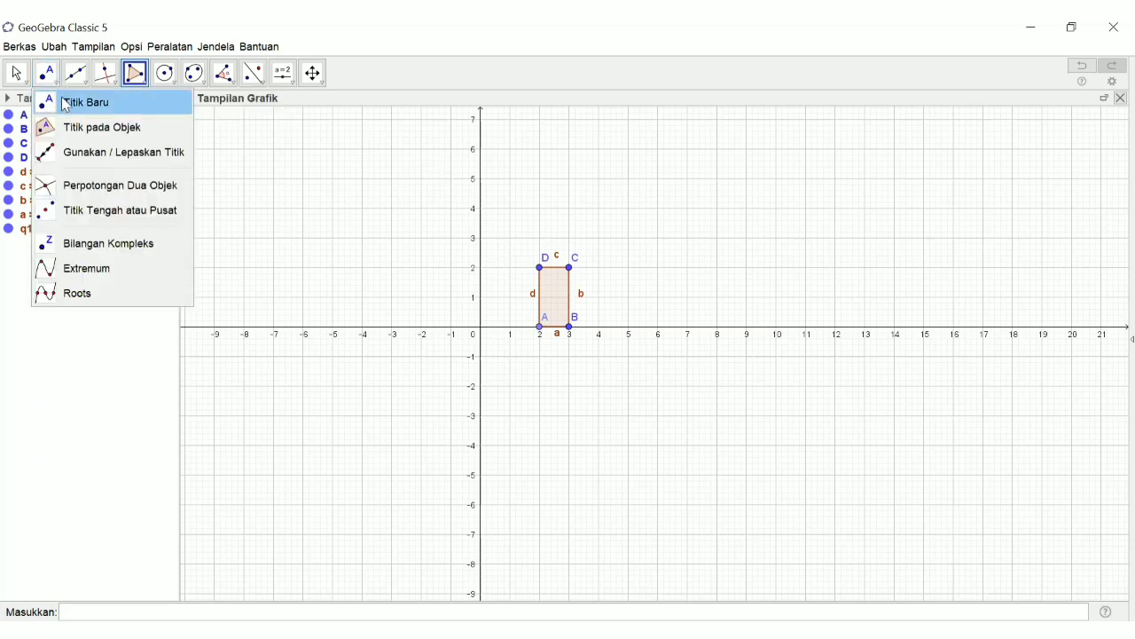
click(65, 101)
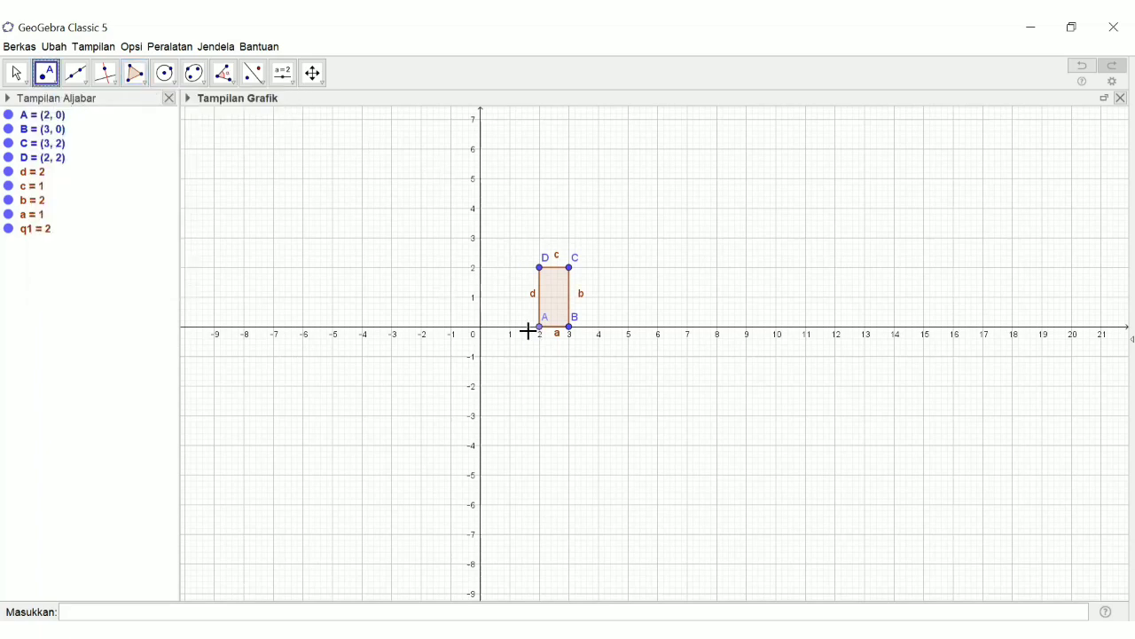
click(510, 209)
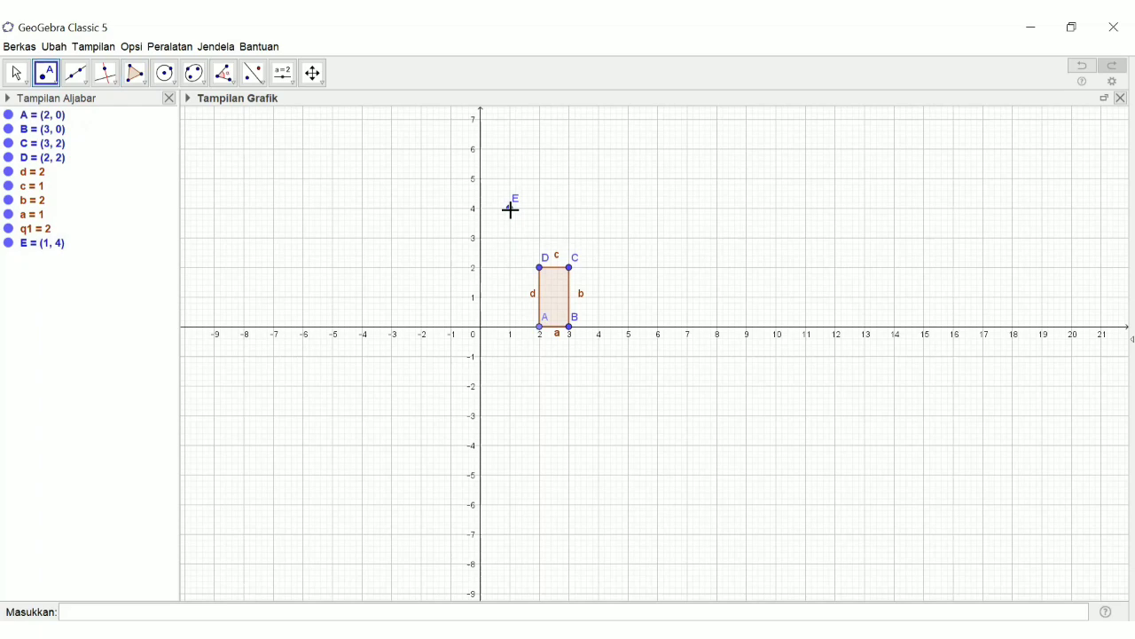
Dilate the rectangle from point E by a factor of 2
click(264, 83)
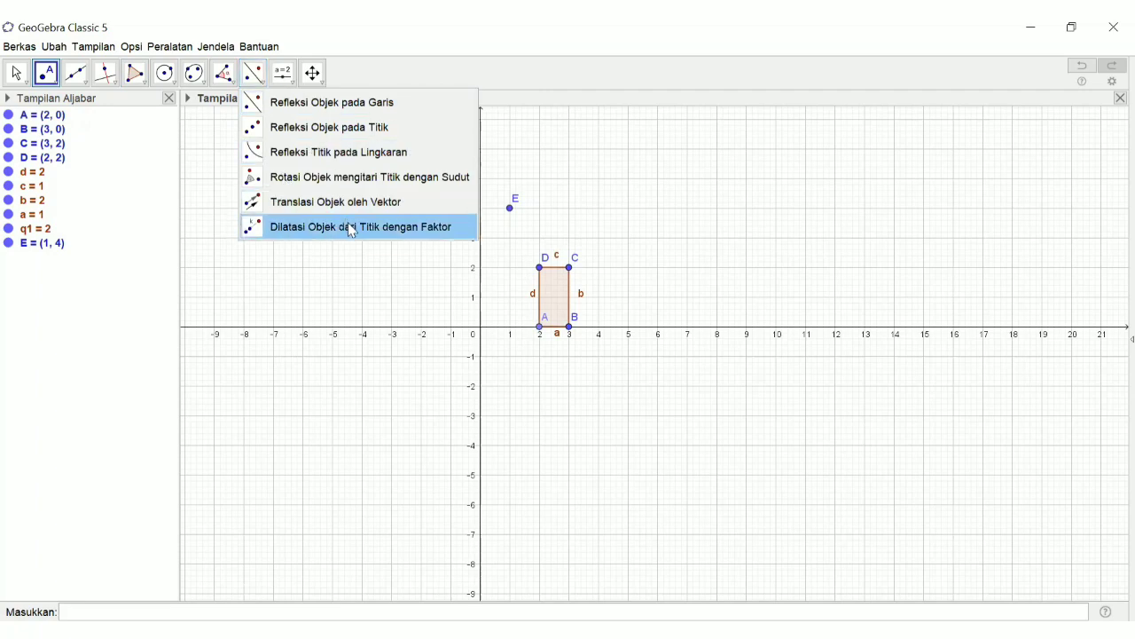
click(360, 229)
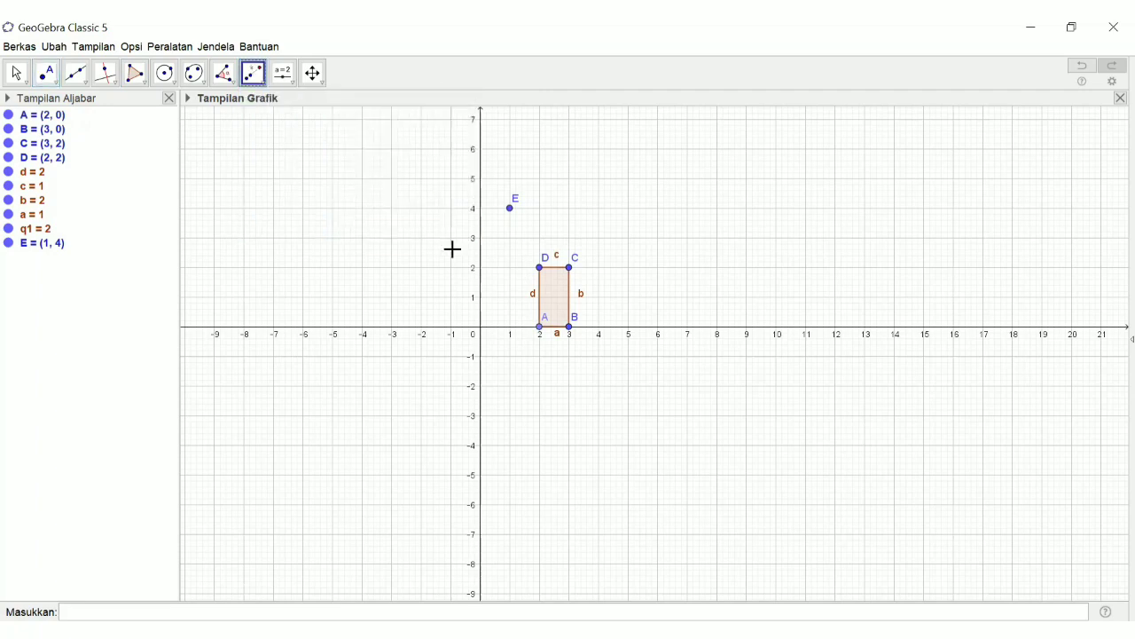
click(552, 290)
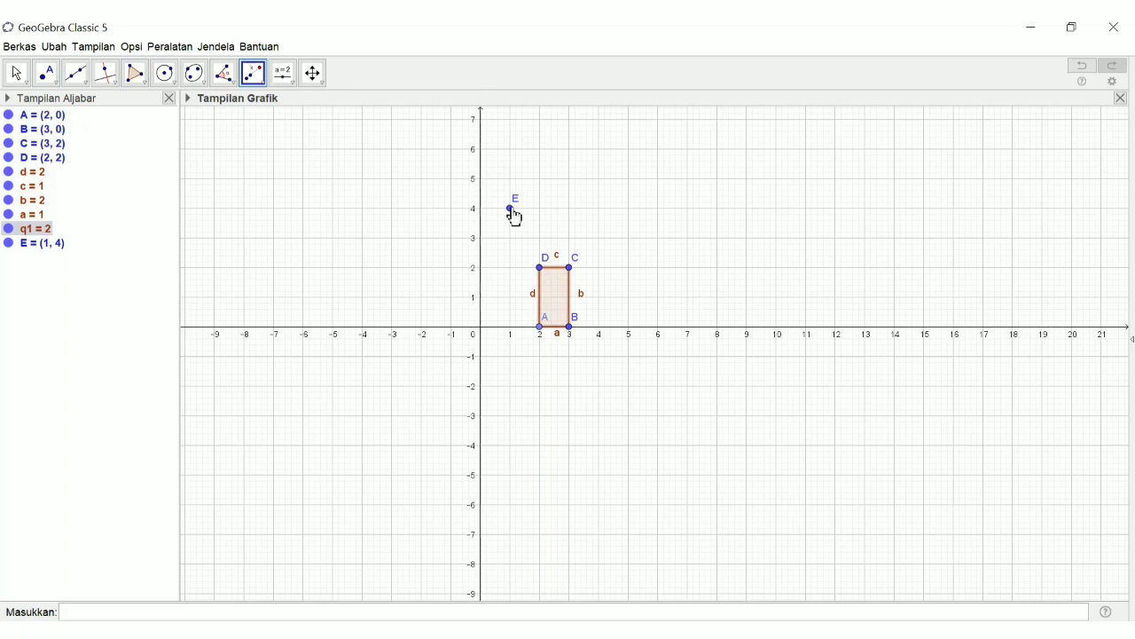
click(512, 209)
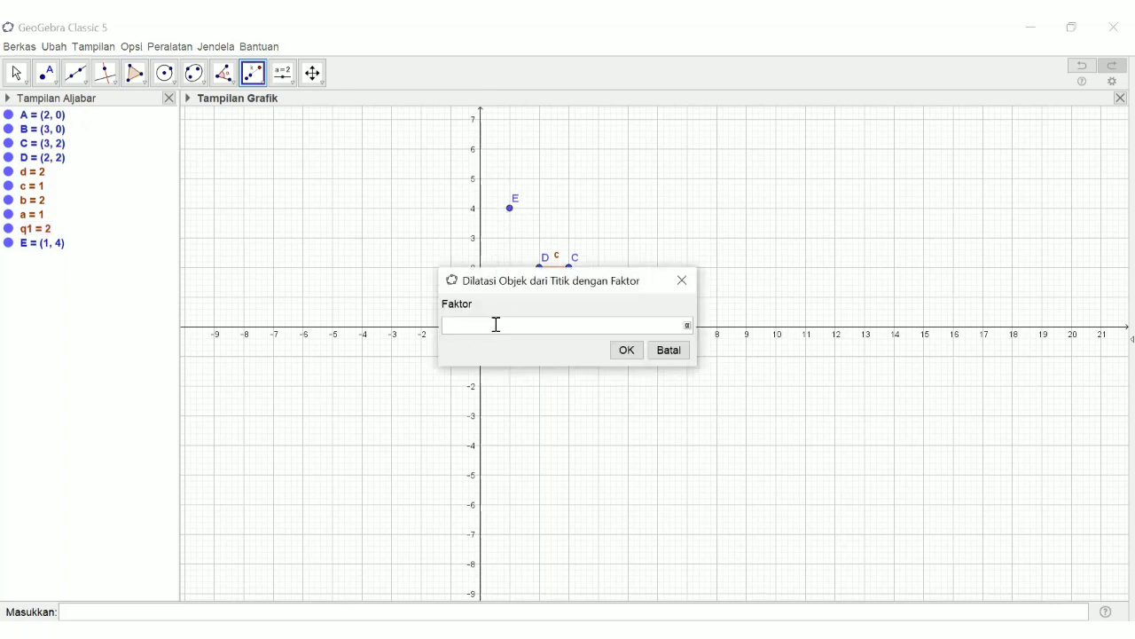
text(2)
click(628, 351)
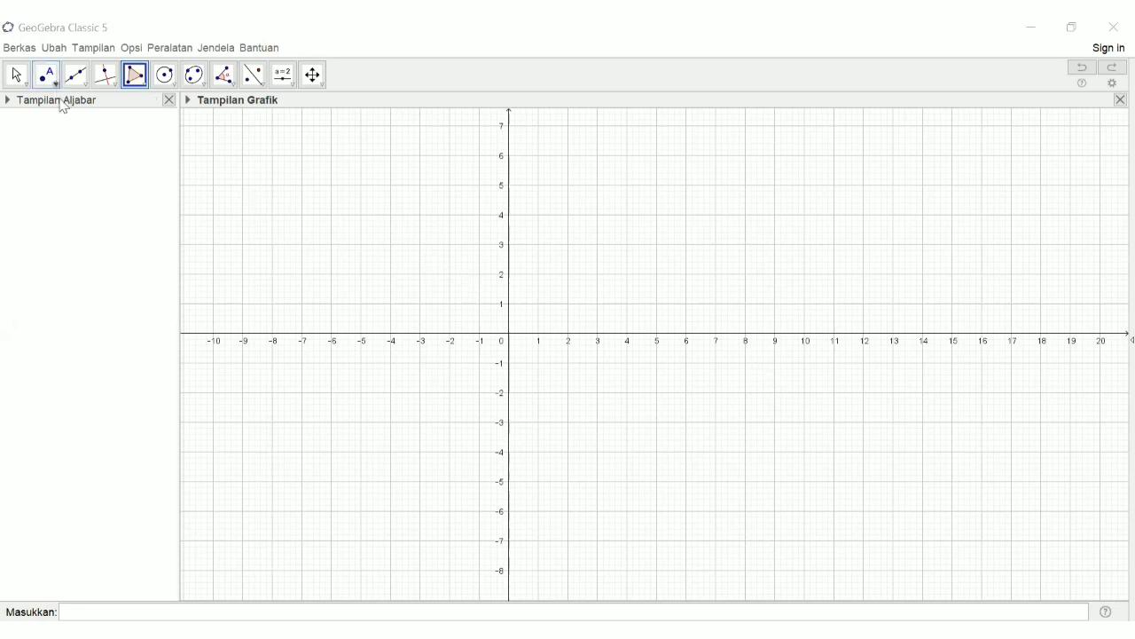
Place three points at (3, 1), (7, 1) and (5, 4) on the empty graph
click(48, 78)
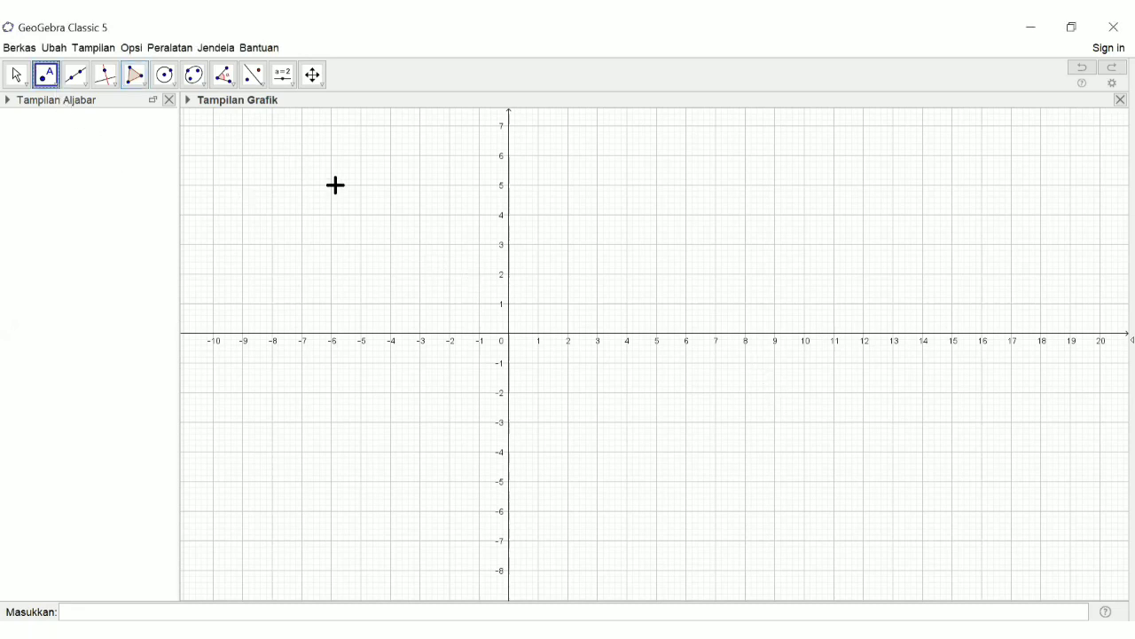
click(601, 306)
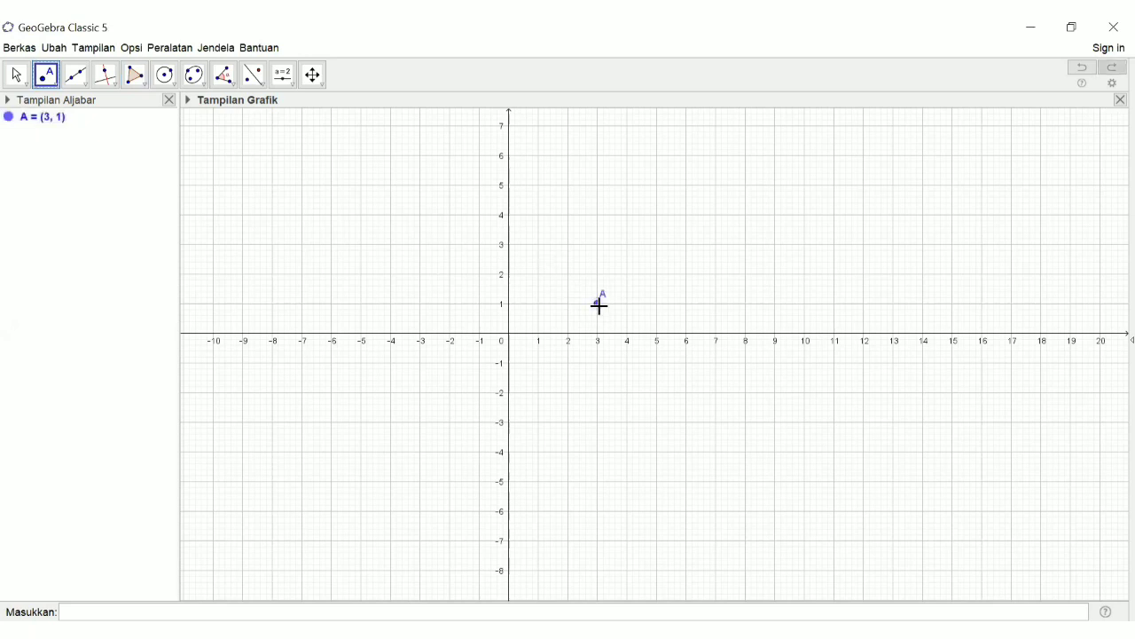
click(716, 305)
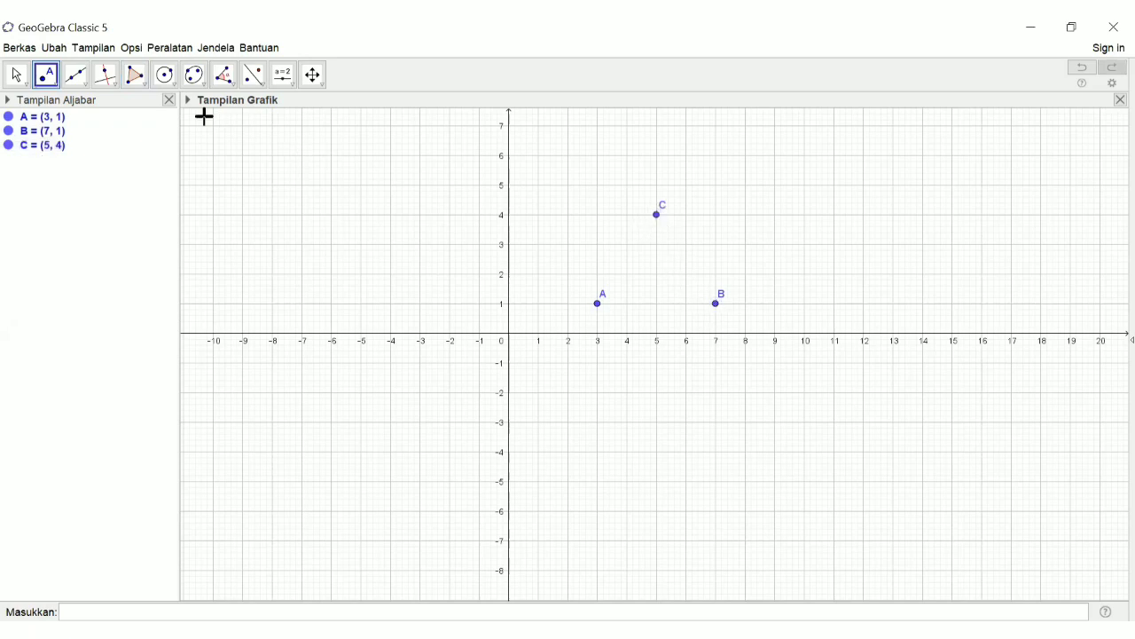
Draw a closed polygon through points A, B and C to form a triangle
click(144, 84)
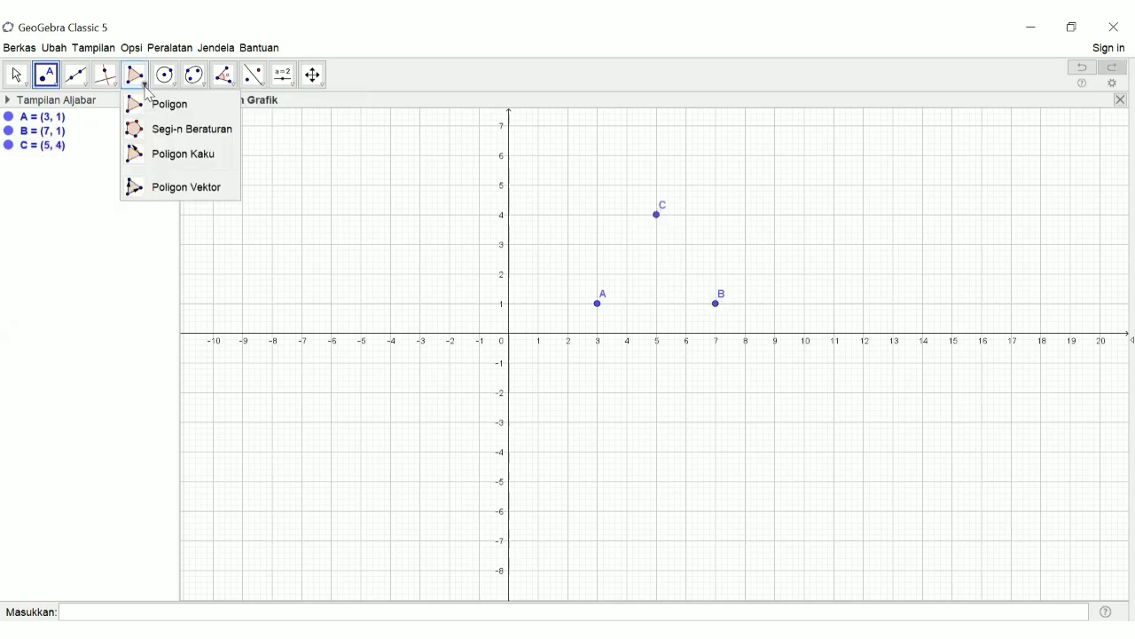
click(170, 105)
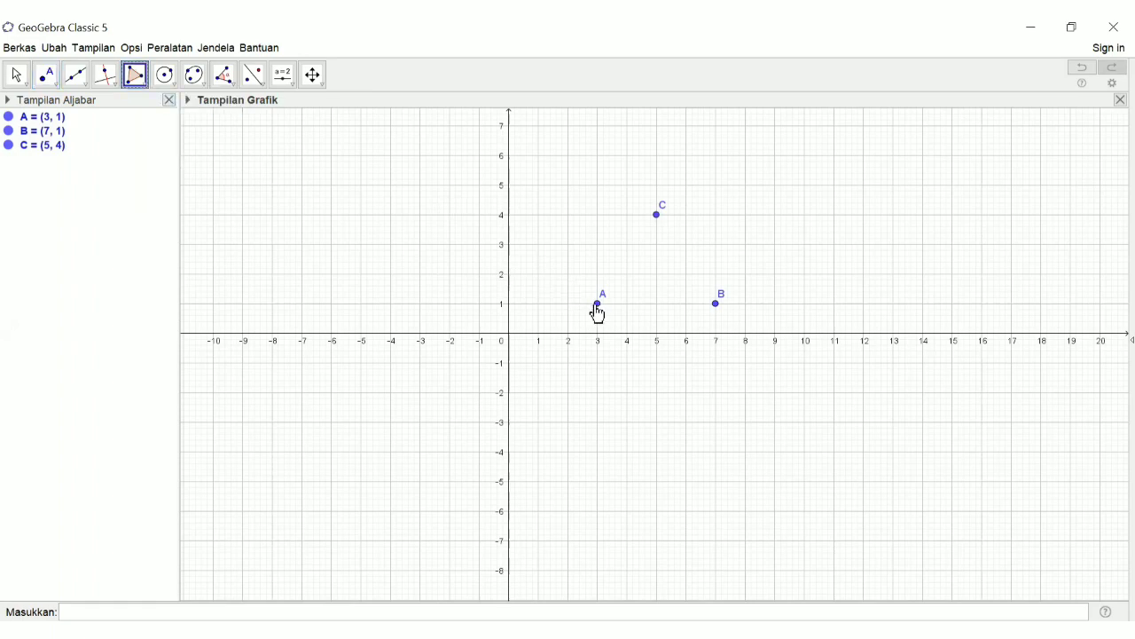
click(595, 305)
click(717, 305)
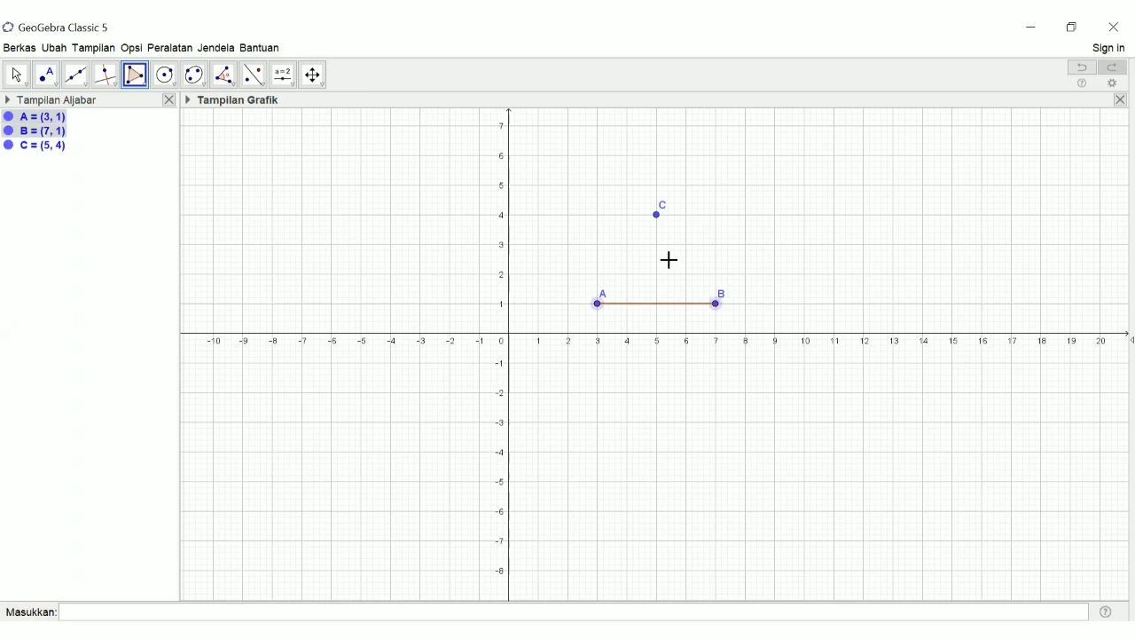
click(658, 216)
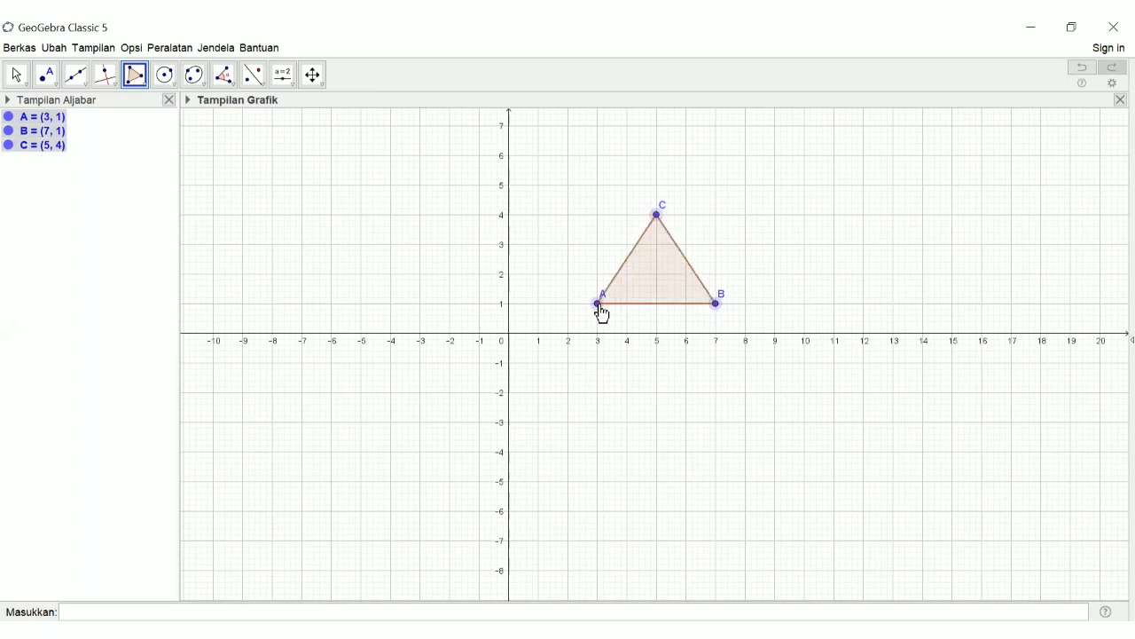
click(600, 304)
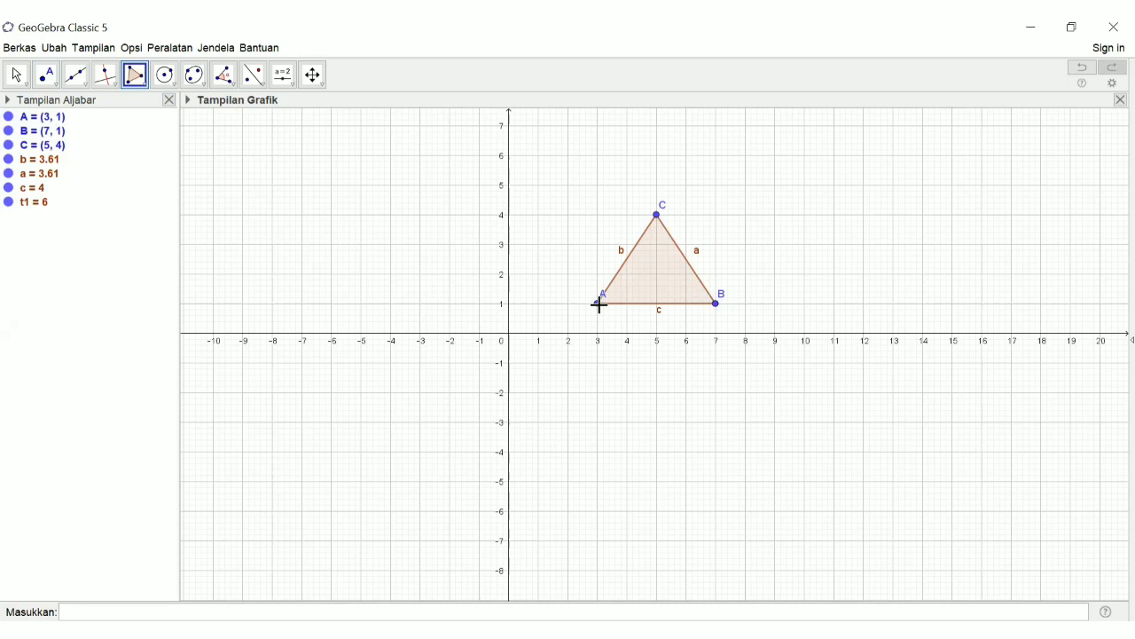
Draw a line along the y-axis through the points (0, 6) and (0, -2)
click(84, 87)
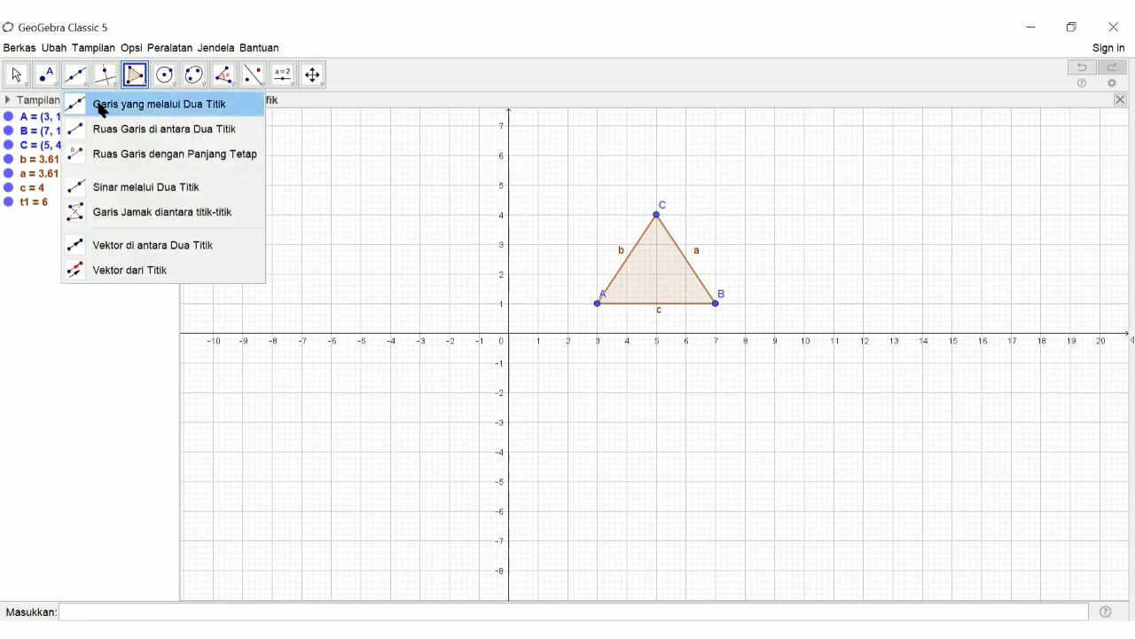
click(102, 110)
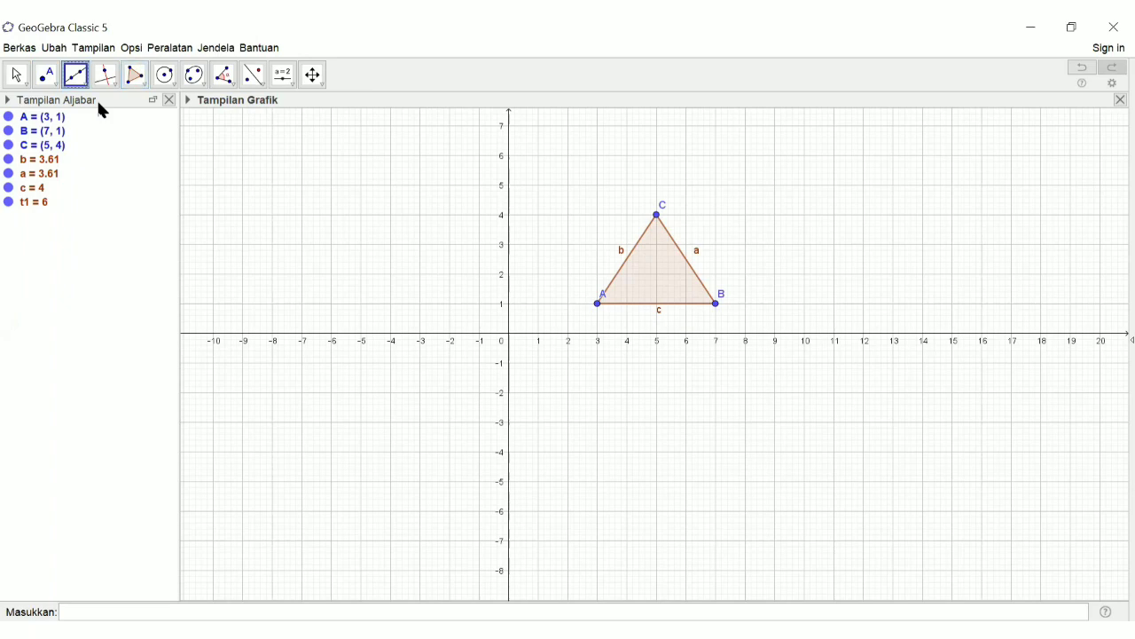
click(510, 157)
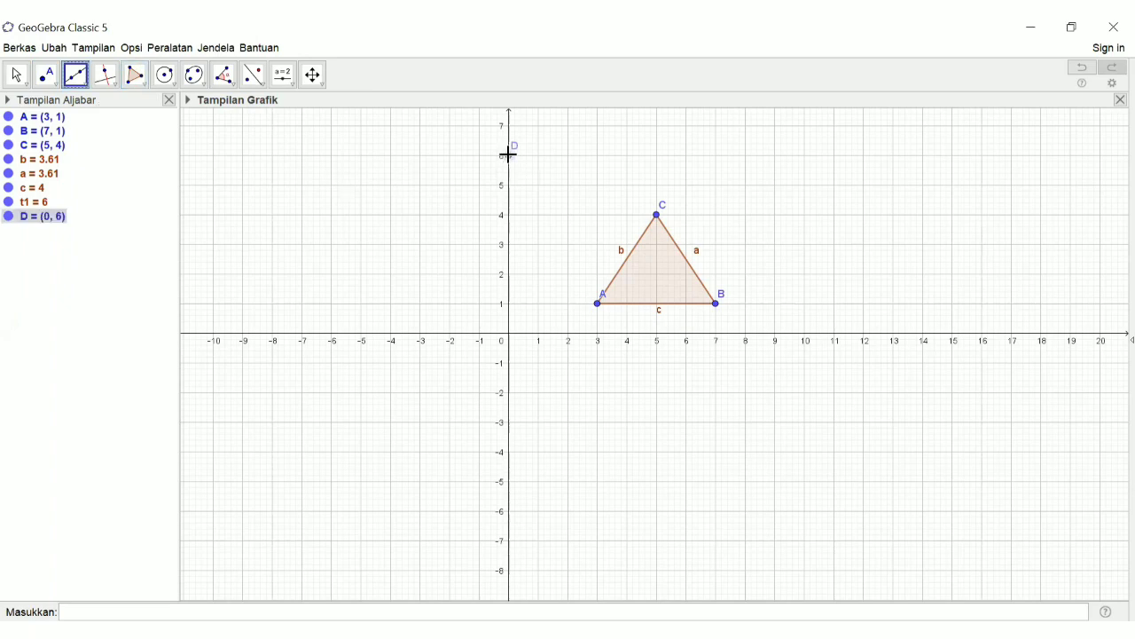
click(509, 394)
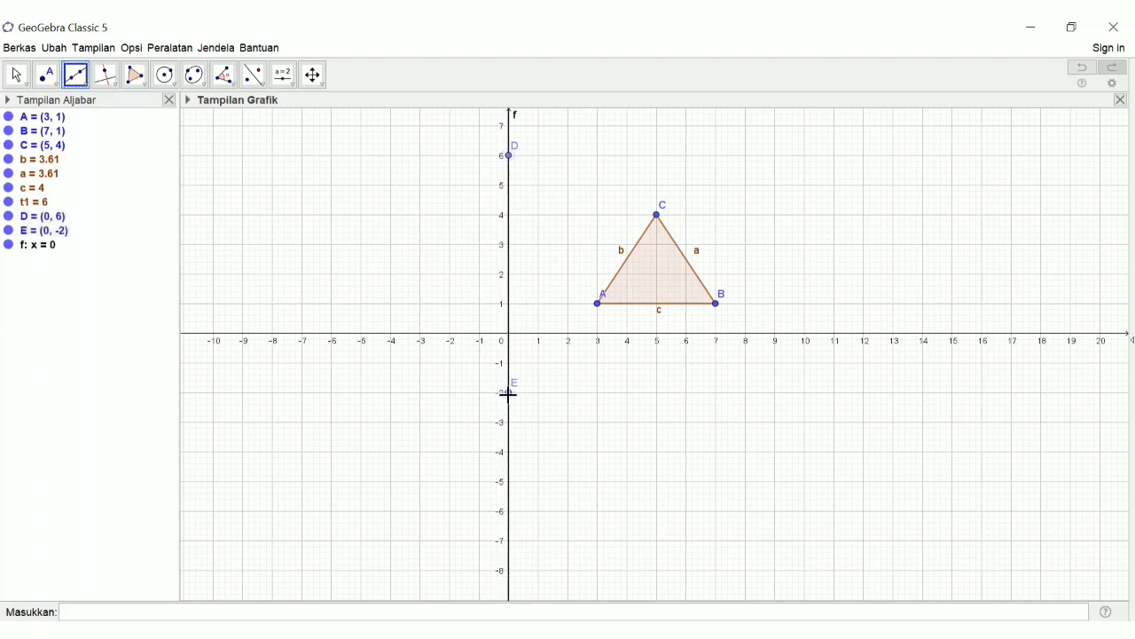
Reflect triangle ABC across the vertical line on the y-axis
click(264, 90)
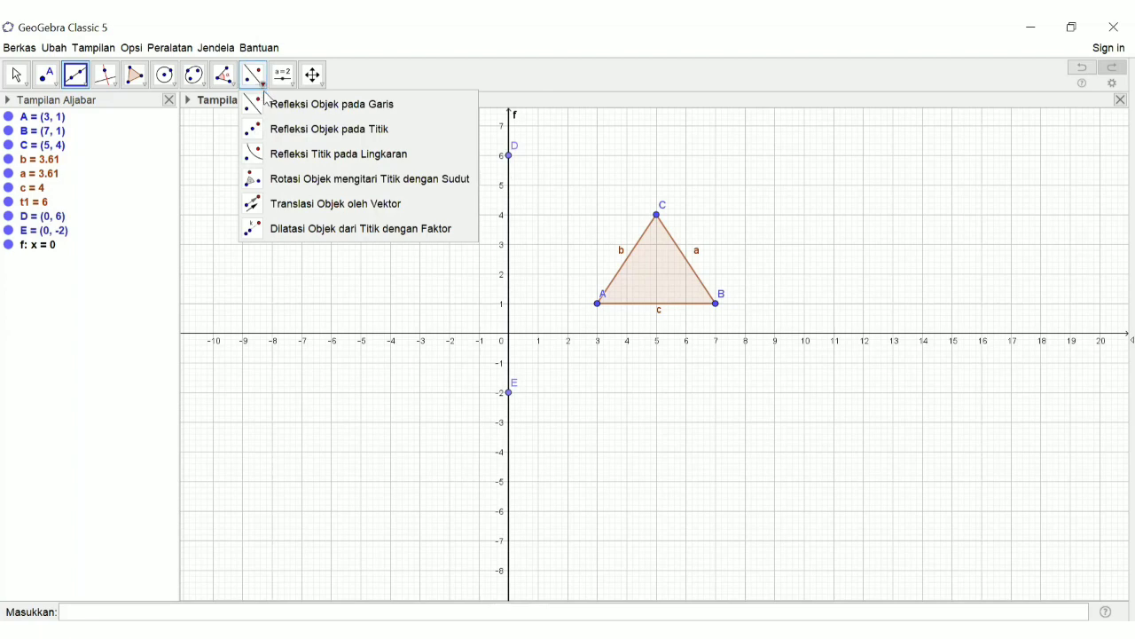
click(283, 105)
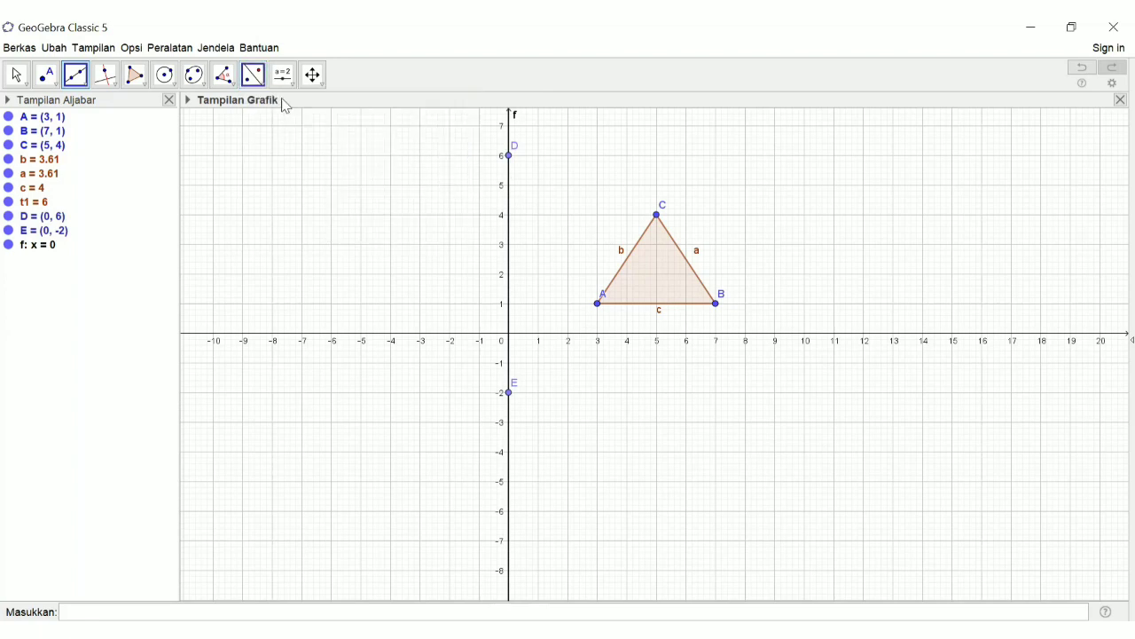
click(670, 268)
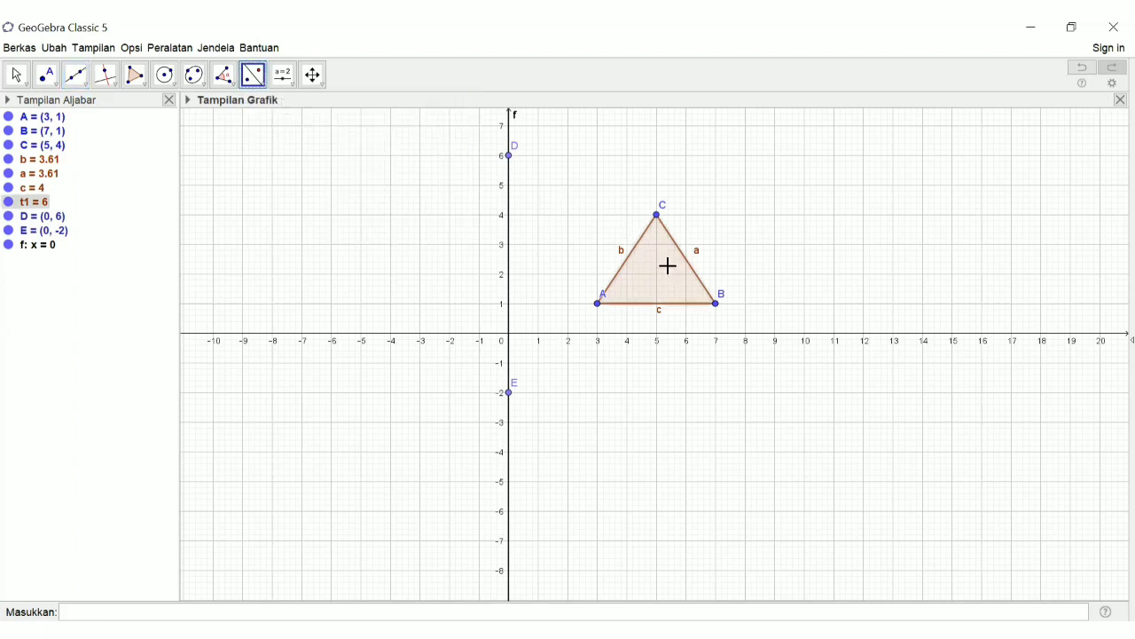
click(509, 247)
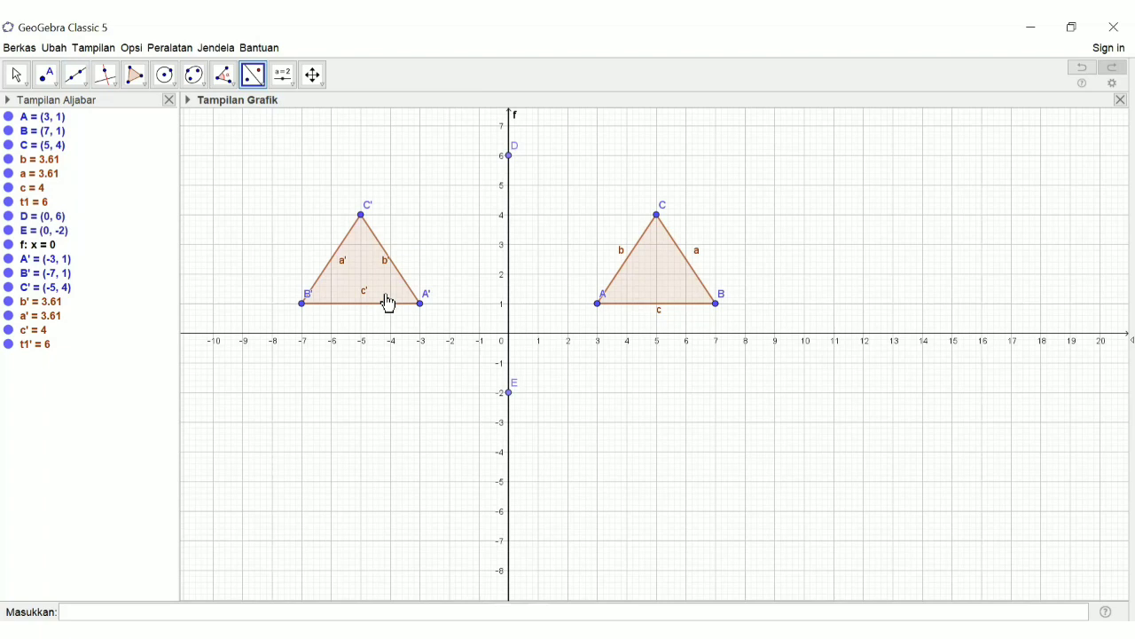
Place a new point at the origin (0, 0)
click(58, 87)
click(70, 108)
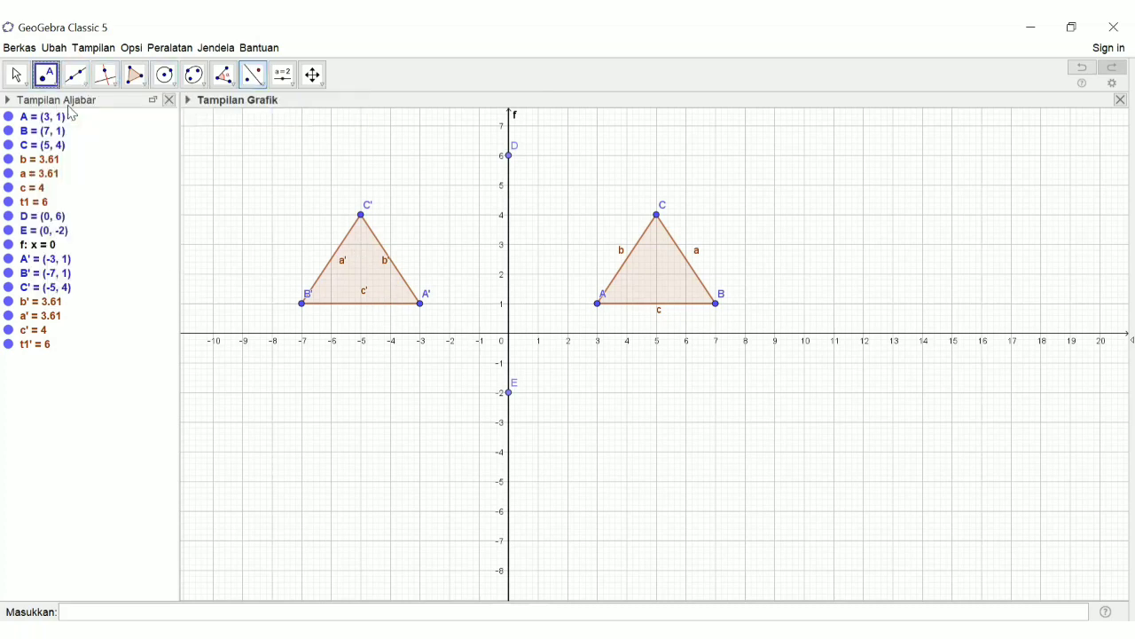
click(509, 340)
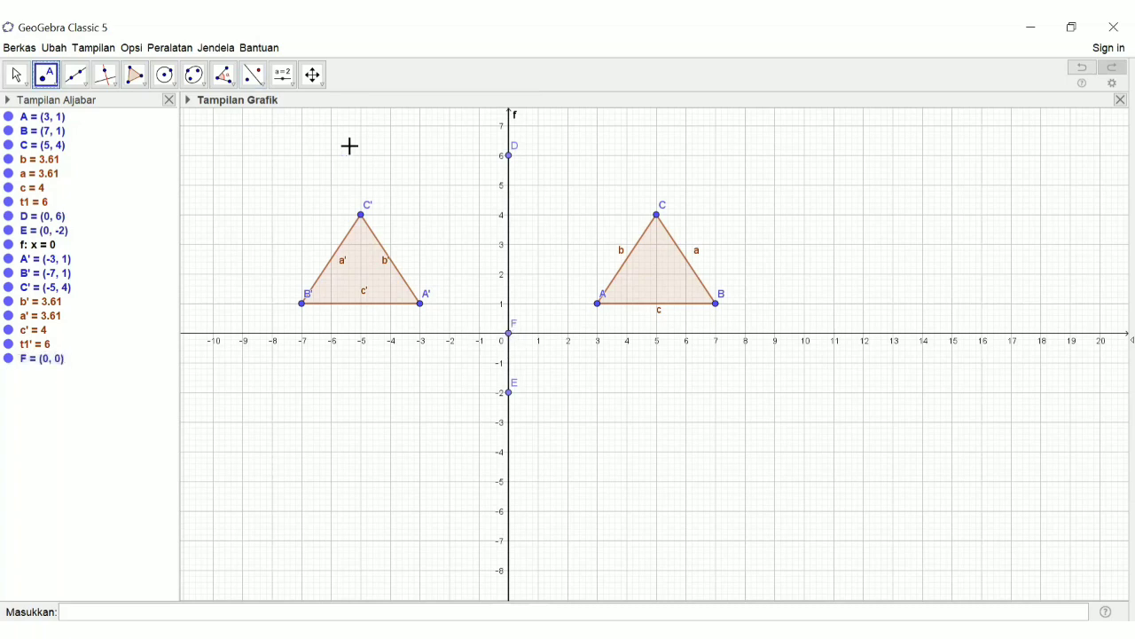
Rotate the reflected triangle A'B'C' by 180° counterclockwise about point F at the origin
click(259, 82)
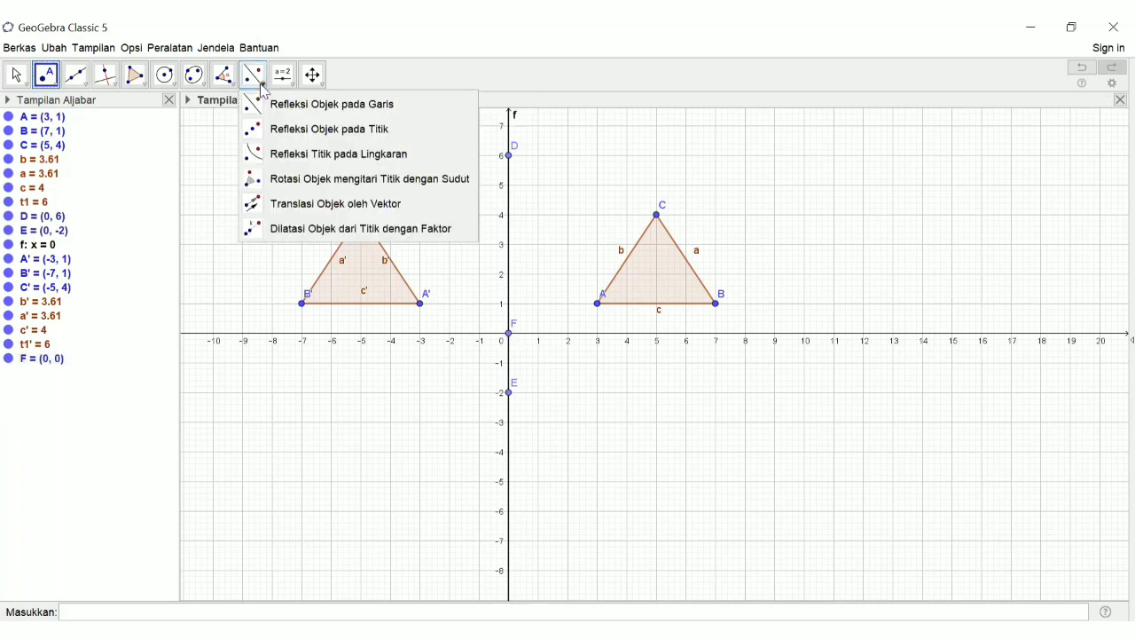
click(306, 183)
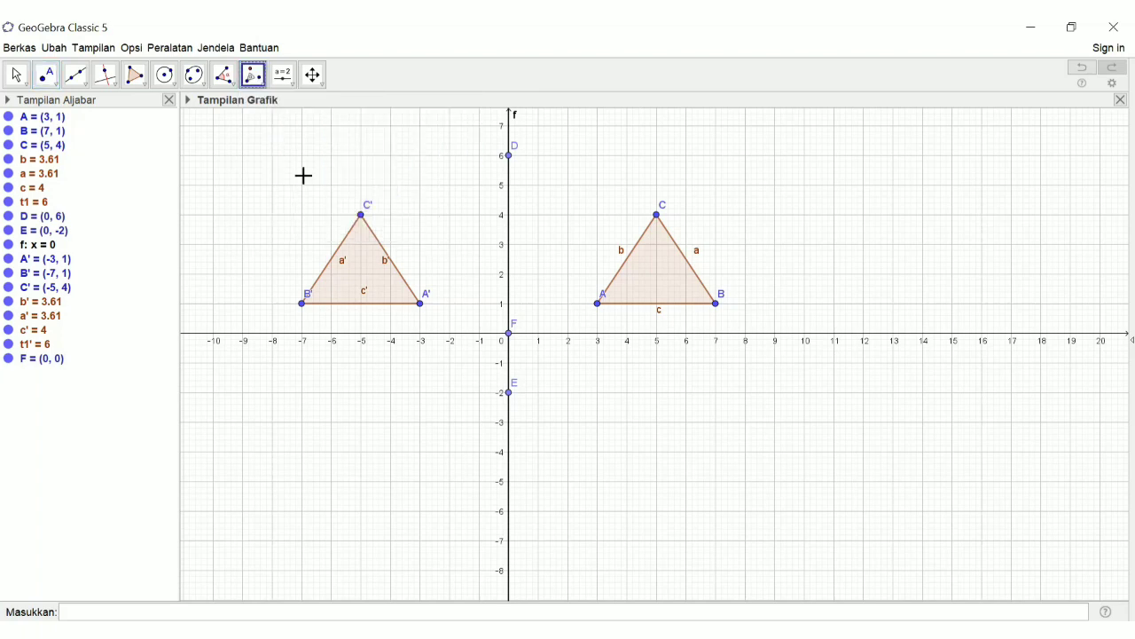
click(367, 255)
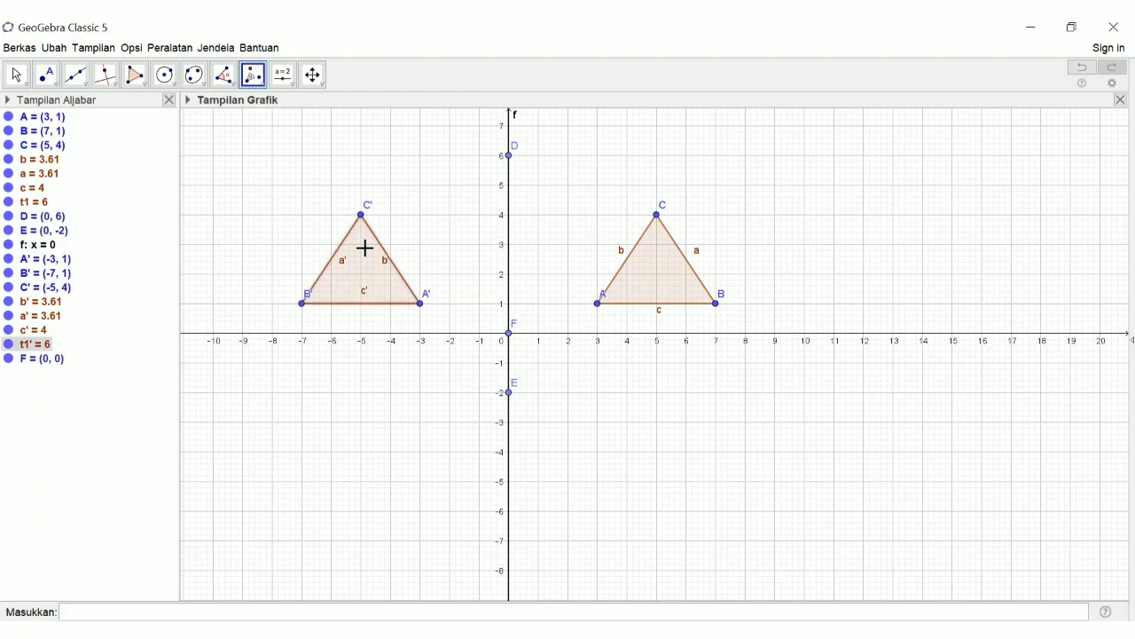
click(510, 335)
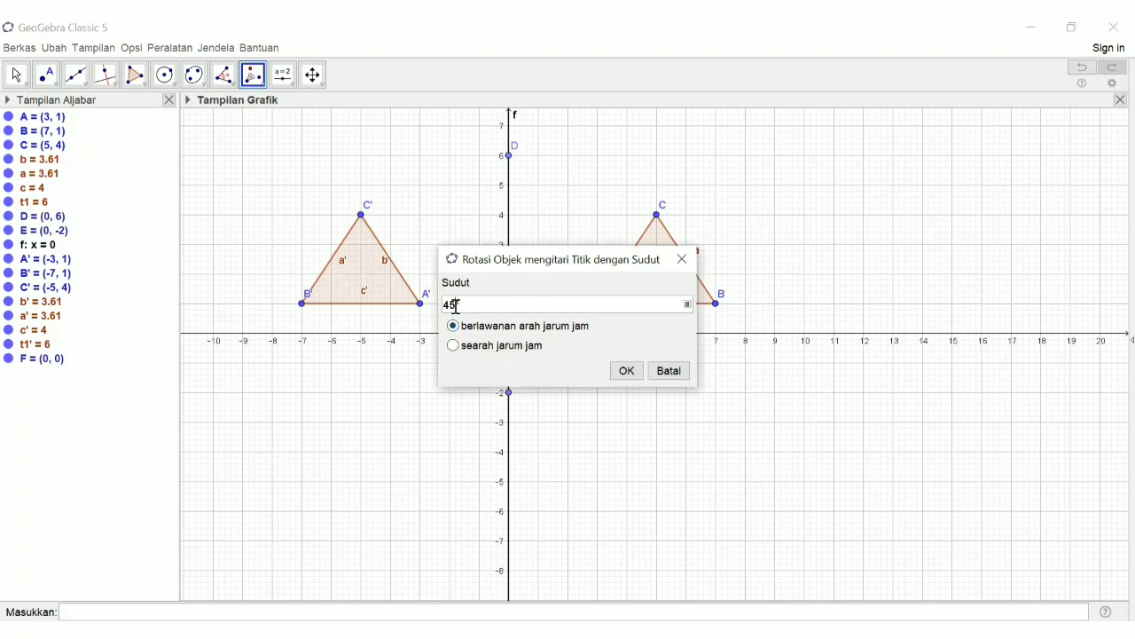
key(BackSpace)
key(BackSpace)
key(BackSpace)
text(180)
click(627, 372)
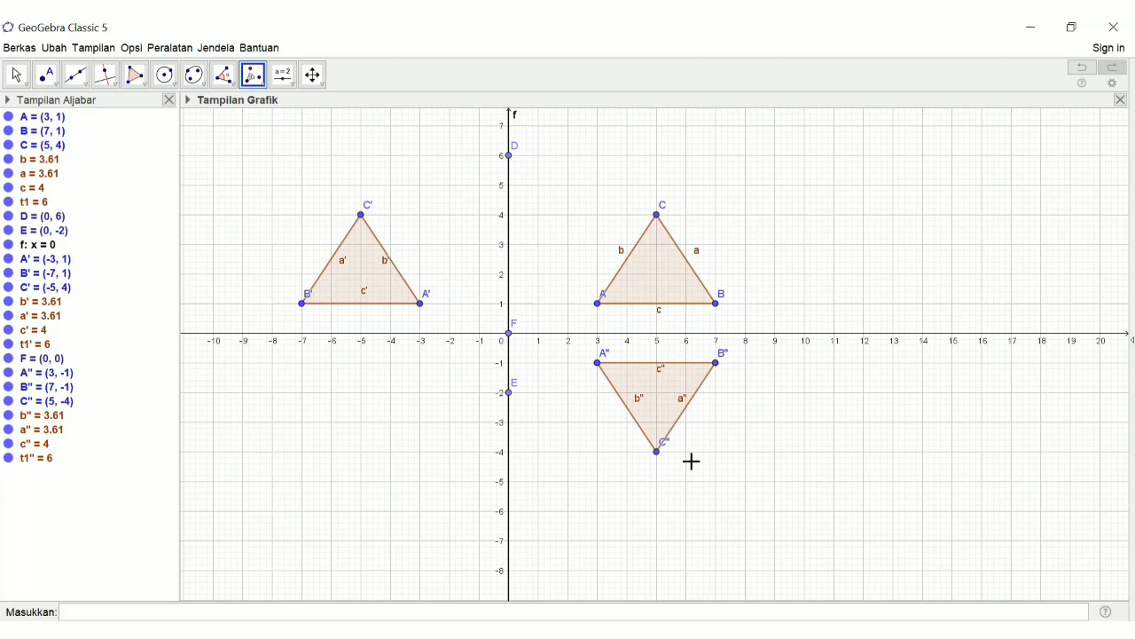
Dilate the rotated triangle A''B''C'' from point F at the origin with a factor of 2
click(259, 85)
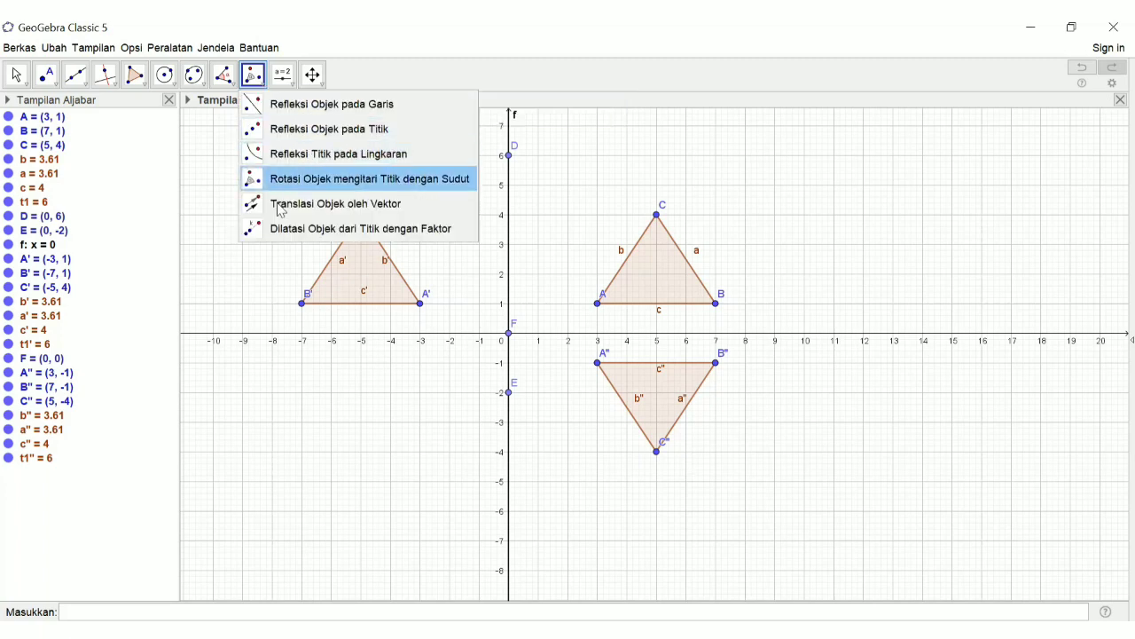
click(355, 229)
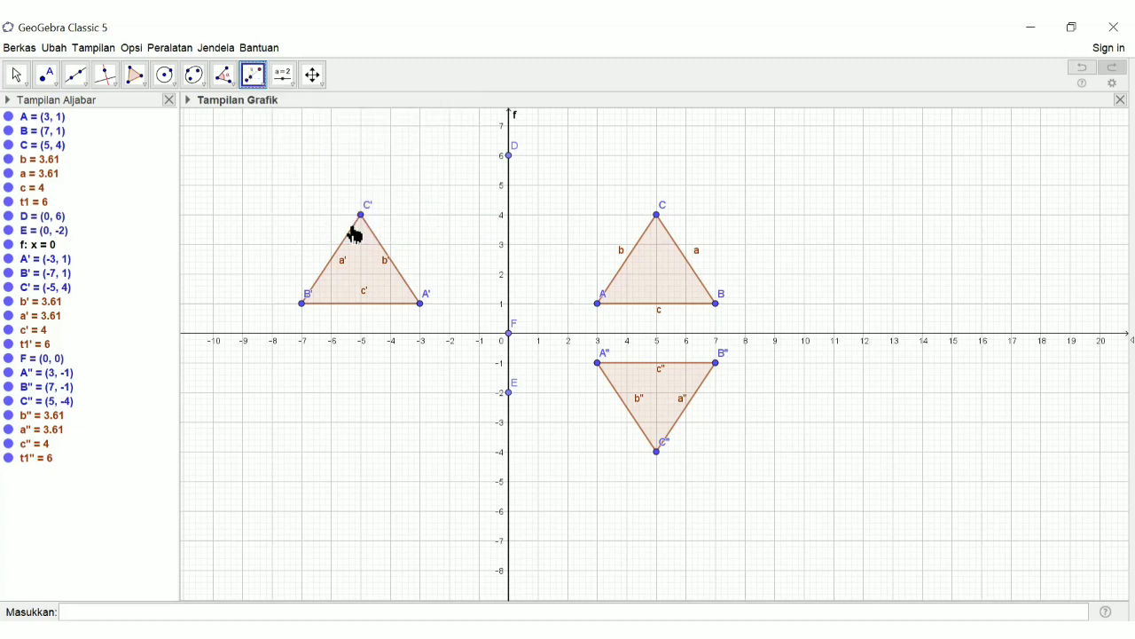
click(620, 380)
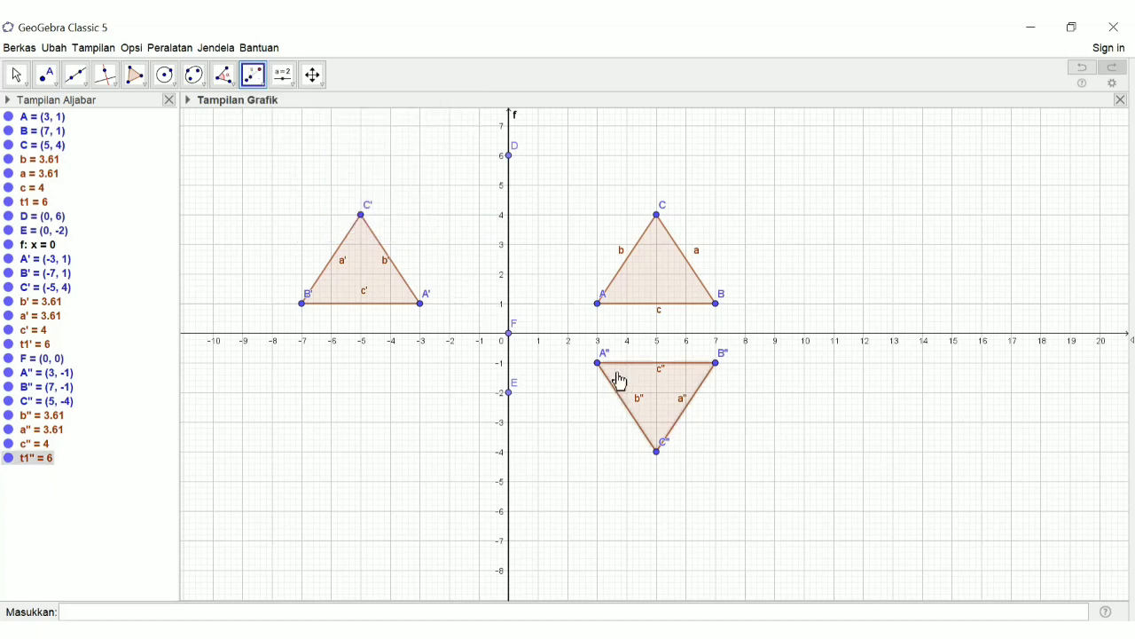
click(510, 337)
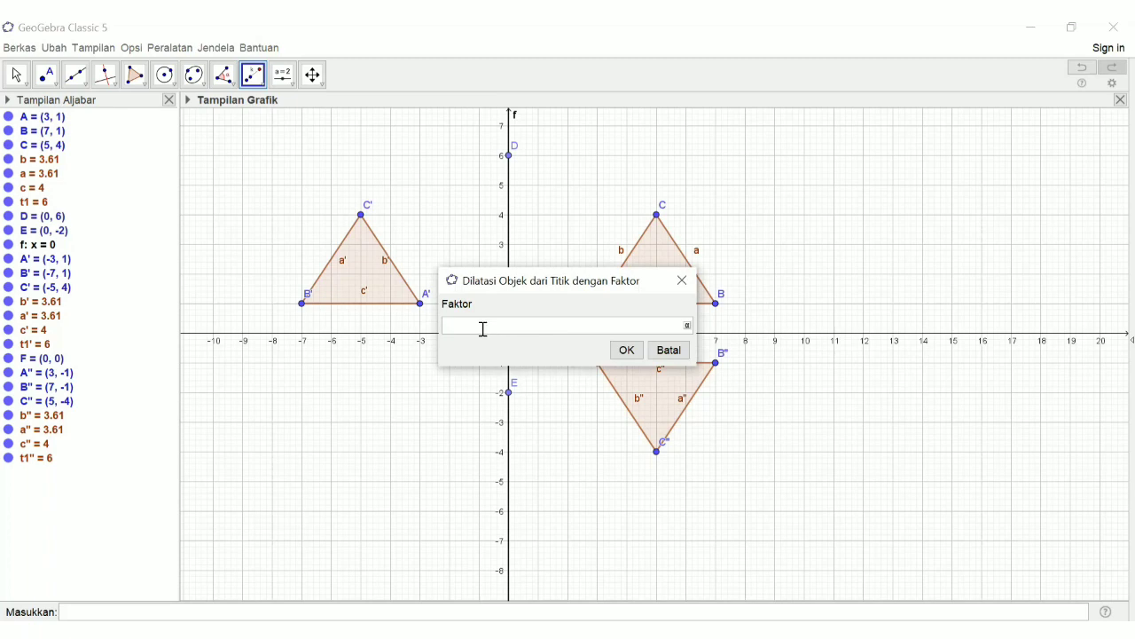
text(2)
click(628, 353)
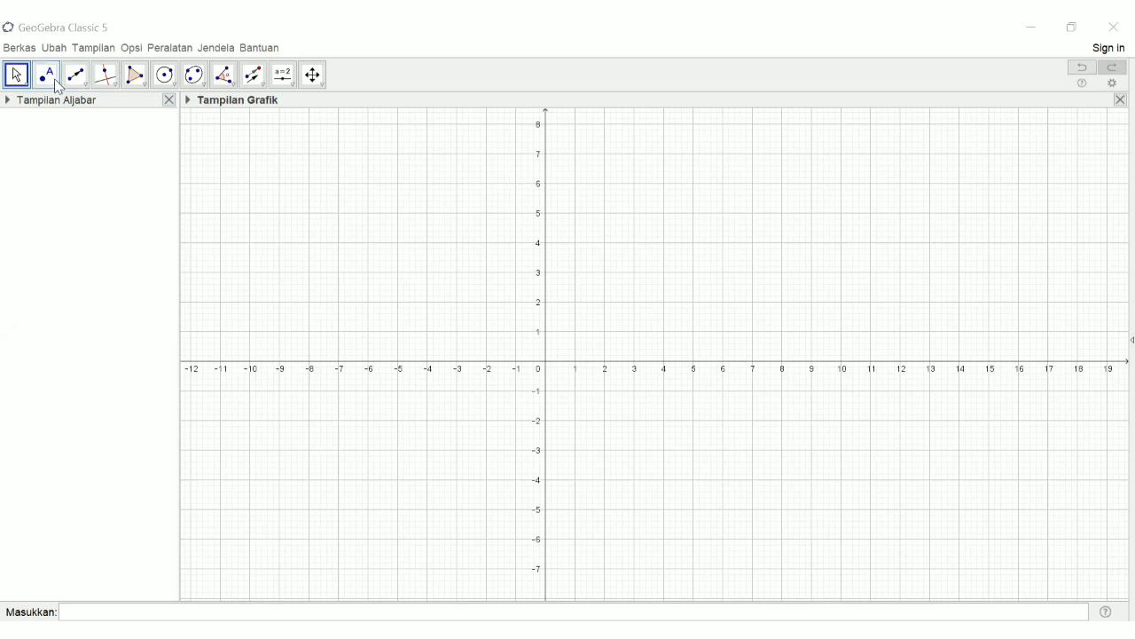
Place four points at (-4, 2), (-3, 4), (-1, 4) and (-1, 2) on the empty graph
click(57, 86)
click(58, 86)
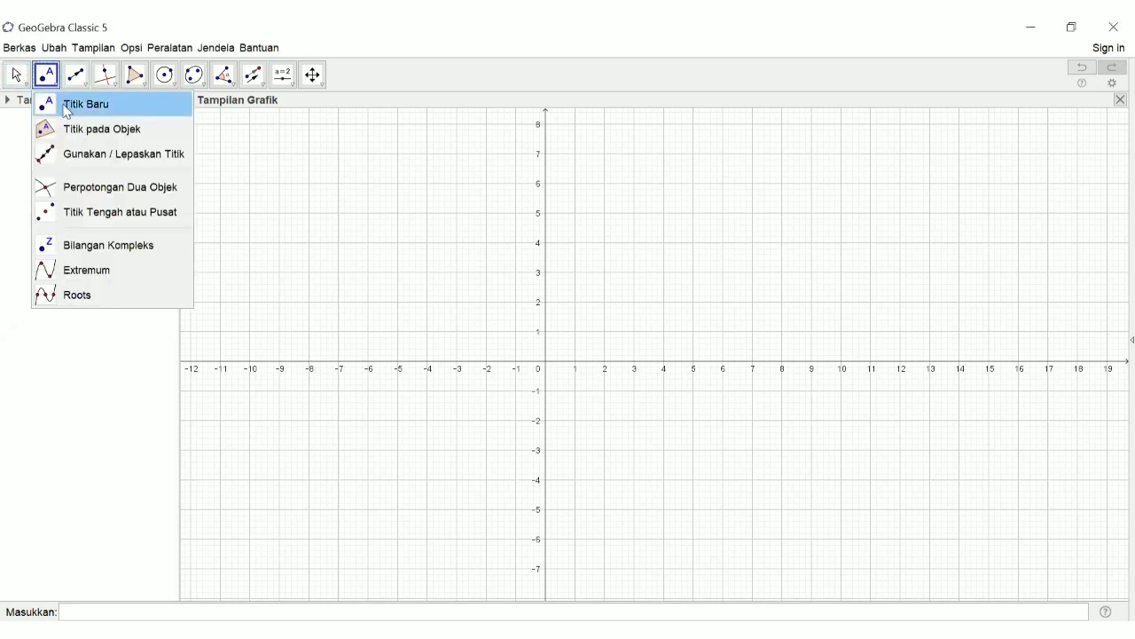
click(67, 111)
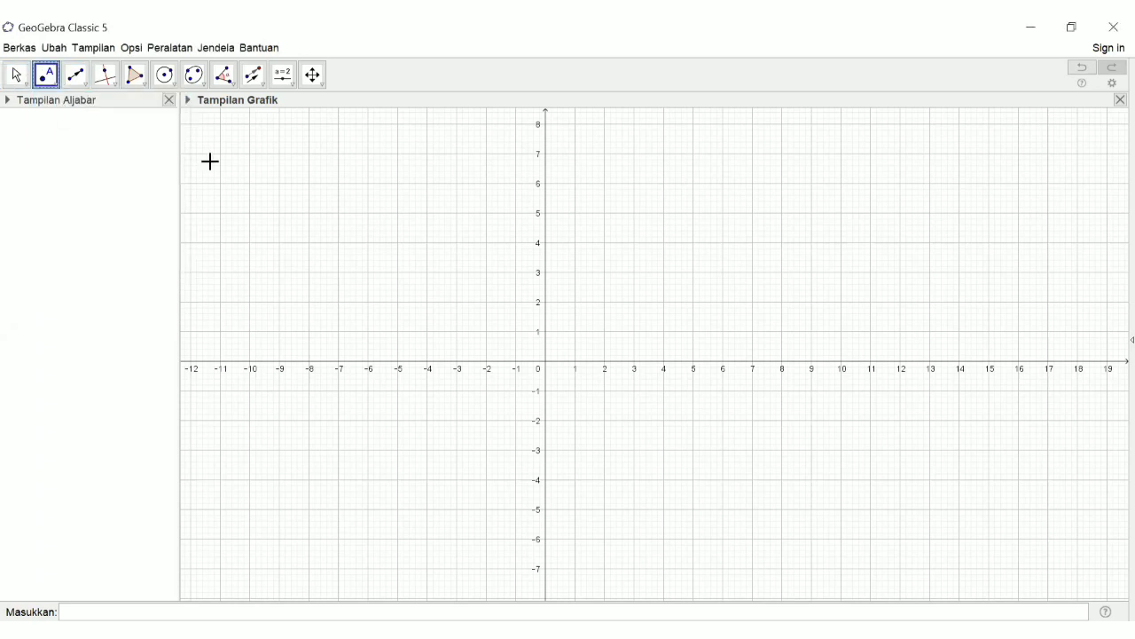
click(428, 303)
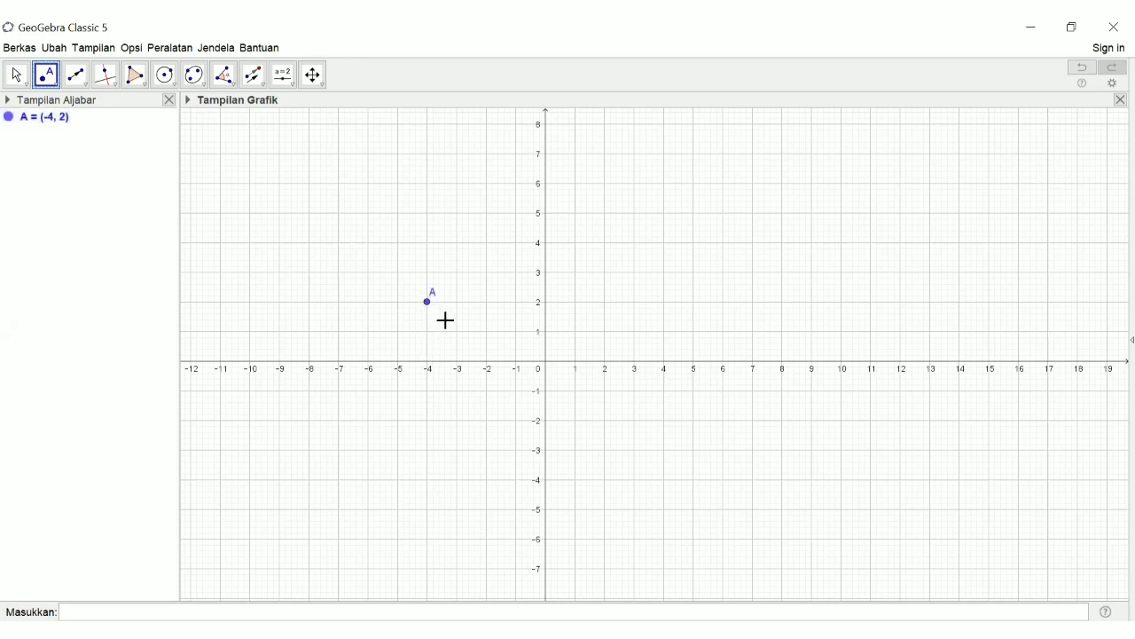
click(457, 243)
click(517, 244)
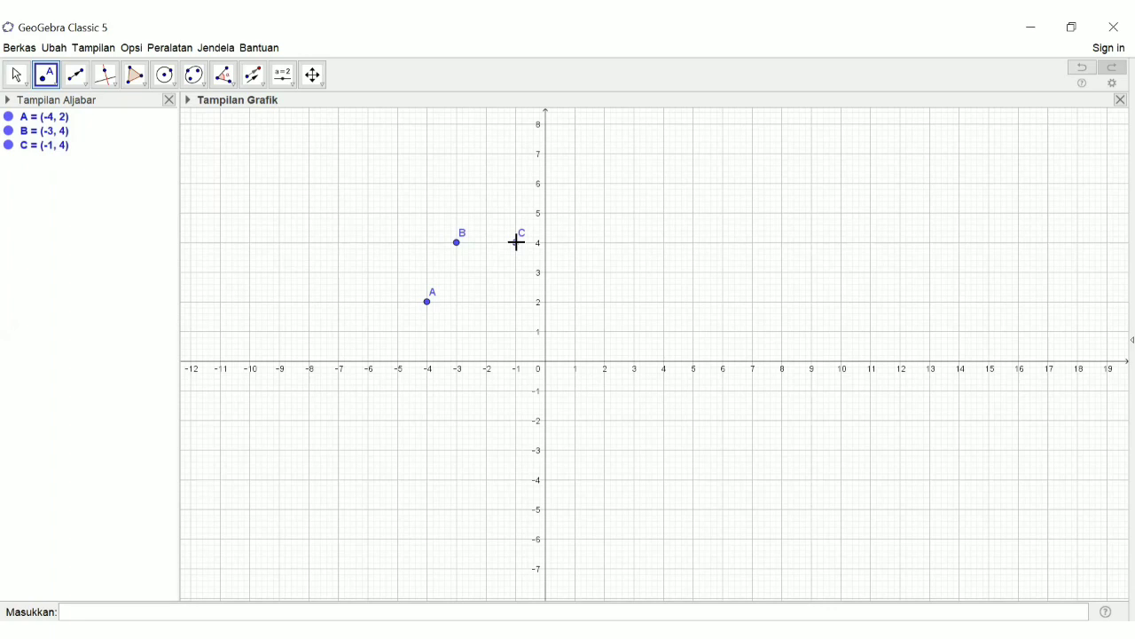
click(516, 302)
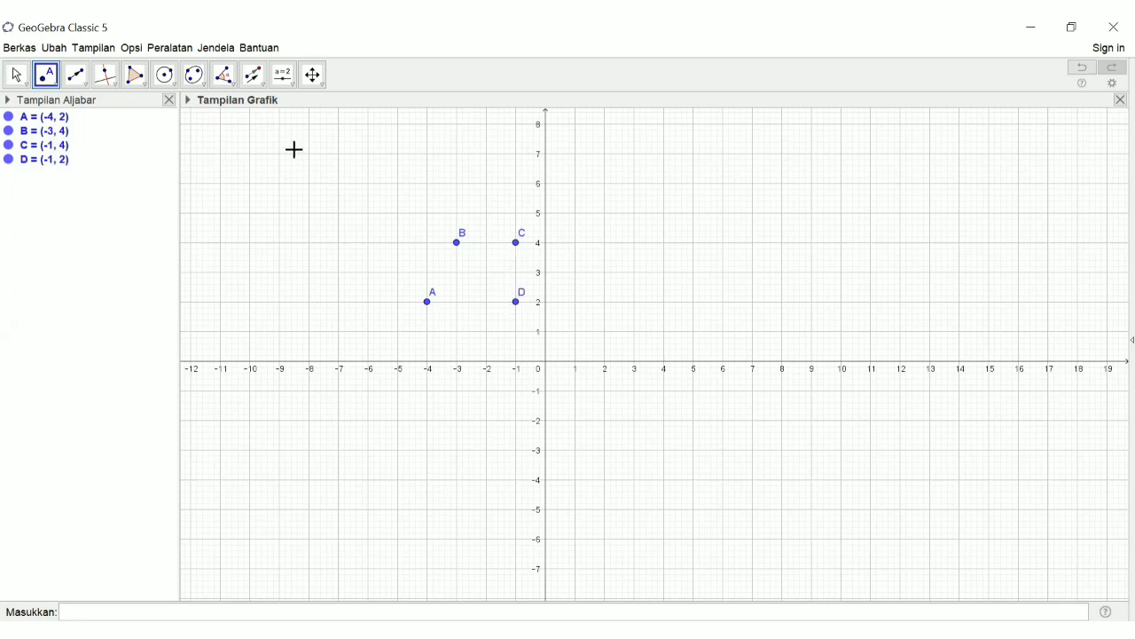
Draw a closed polygon through points A, B, C and D to form a trapezoid
click(147, 90)
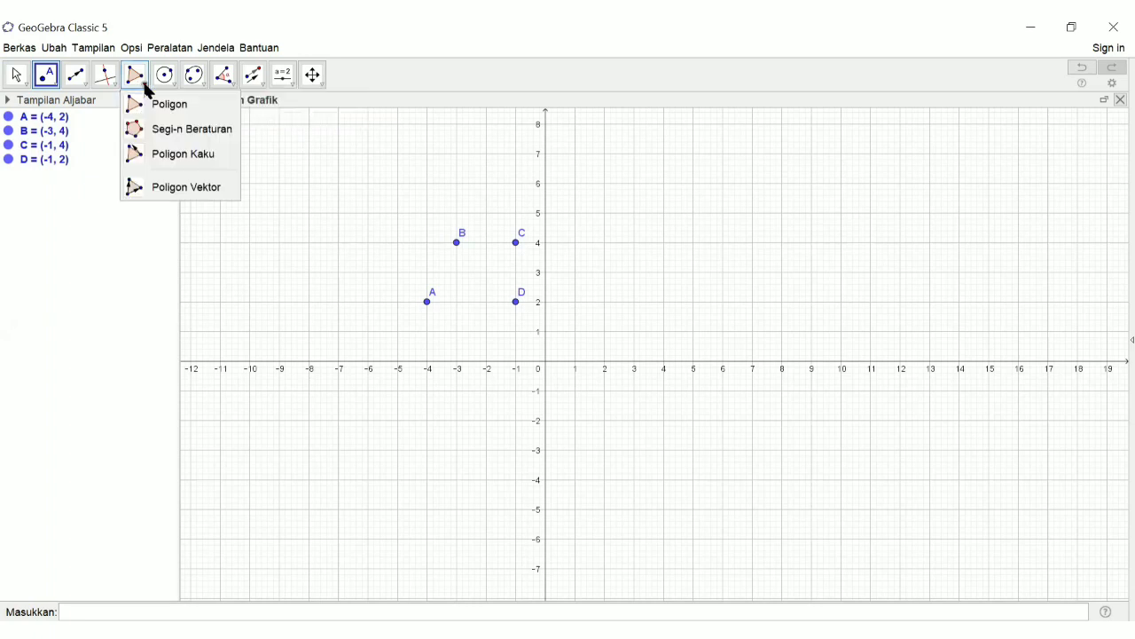
click(159, 104)
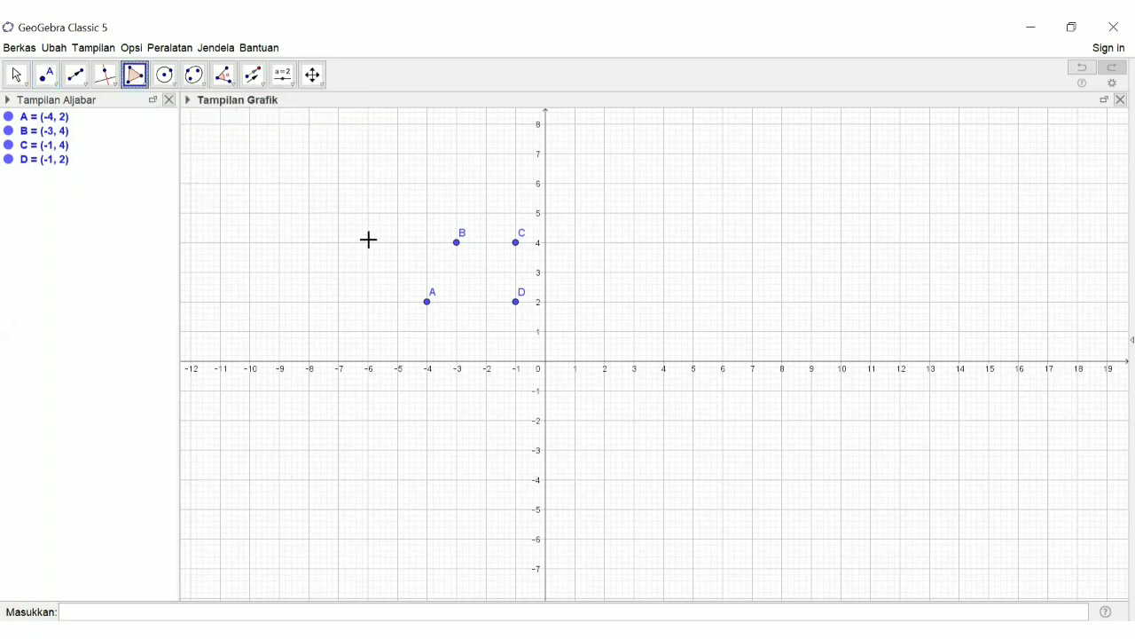
click(428, 302)
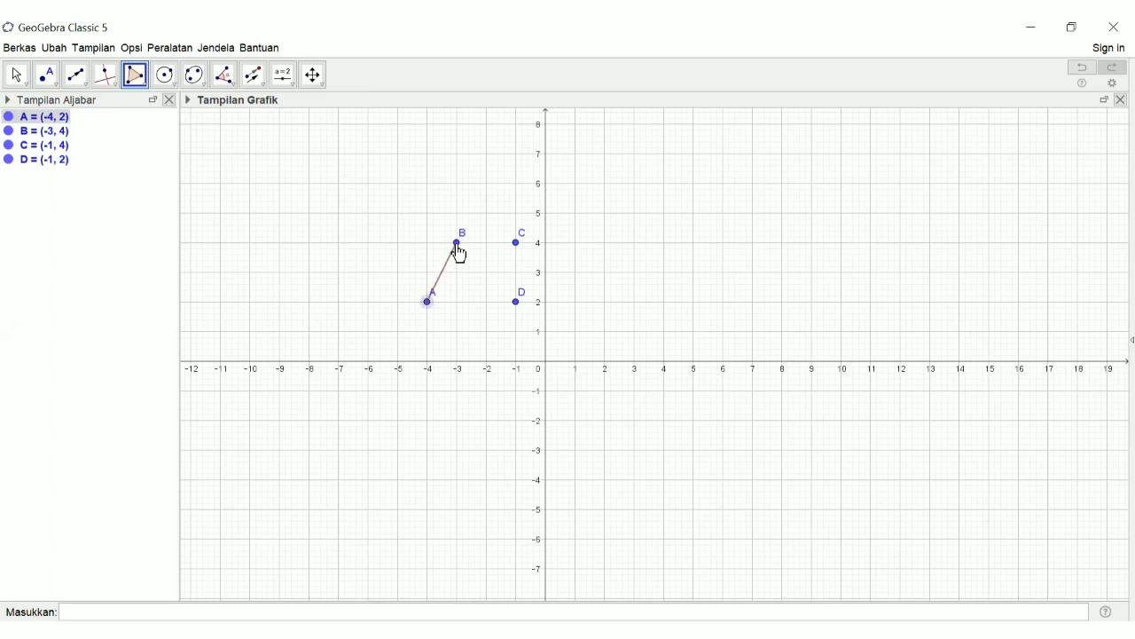
click(457, 242)
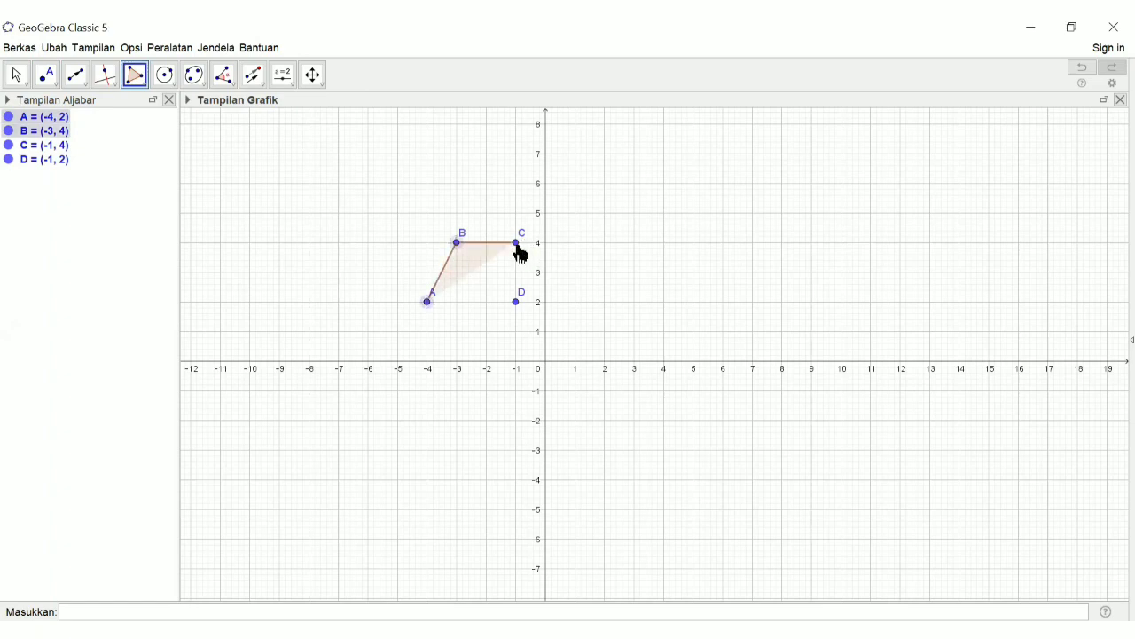
click(517, 243)
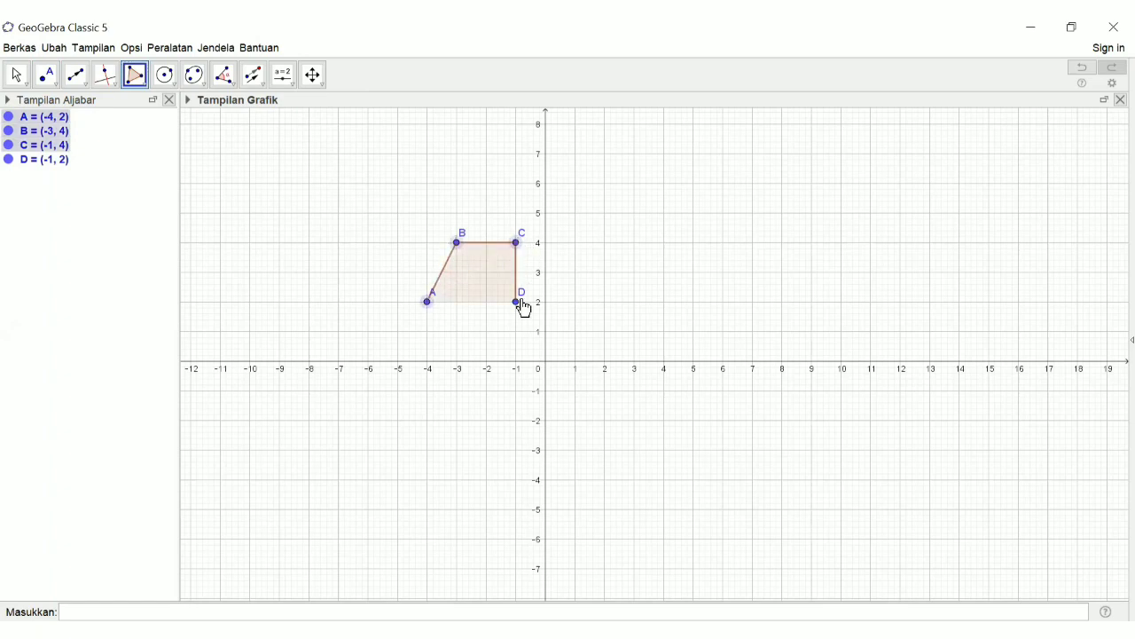
click(427, 301)
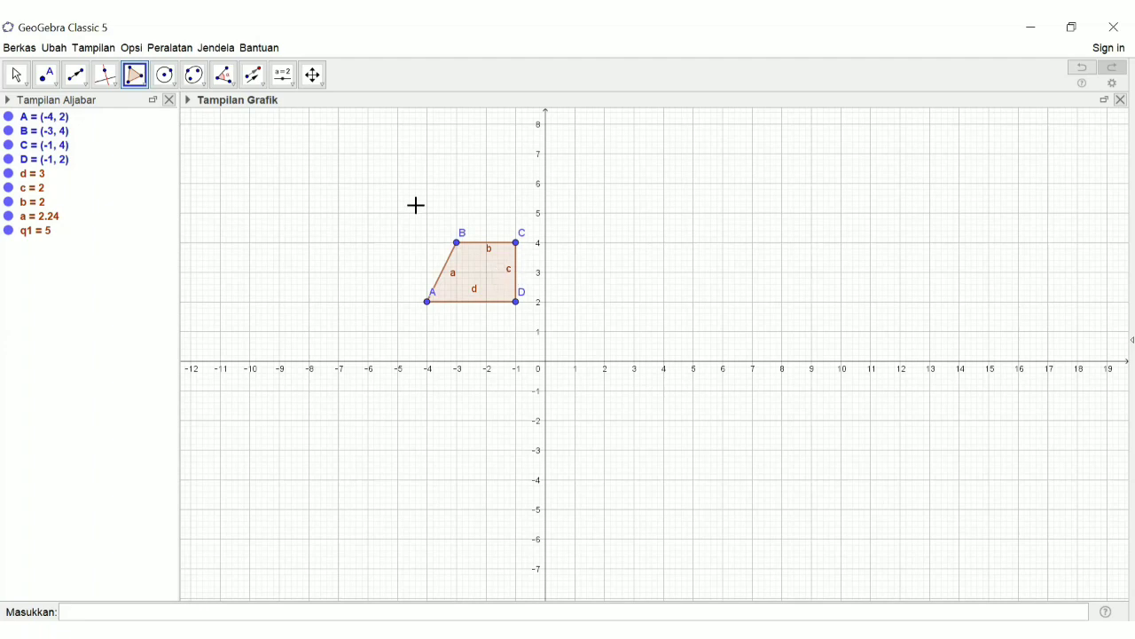
Draw a vector between two points, from (1, 1) to (2, 5)
click(82, 79)
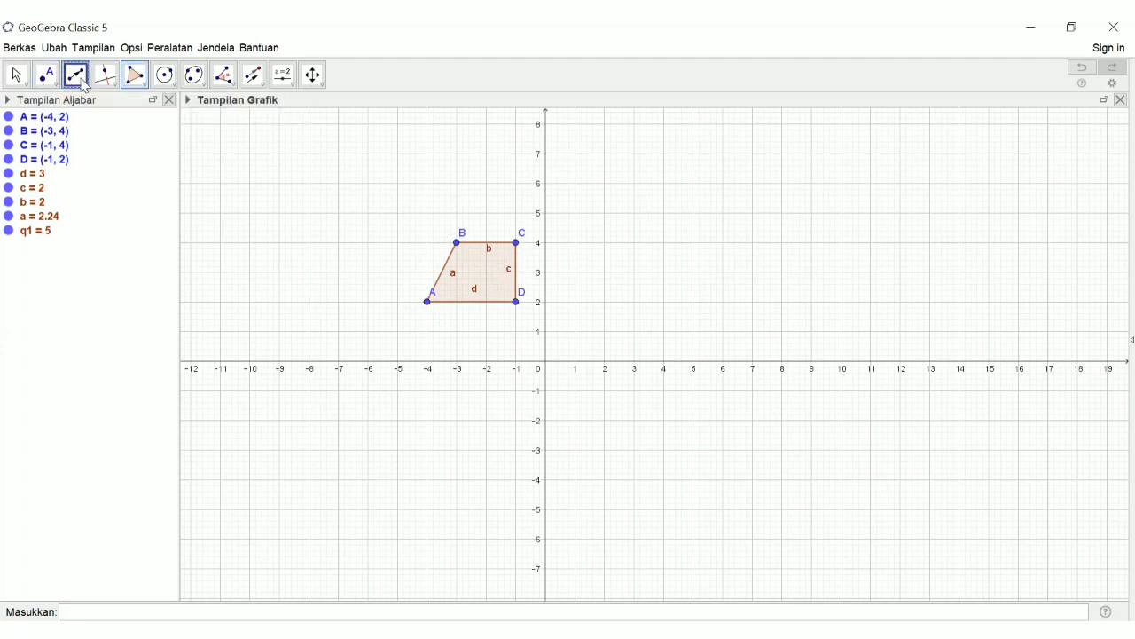
click(84, 86)
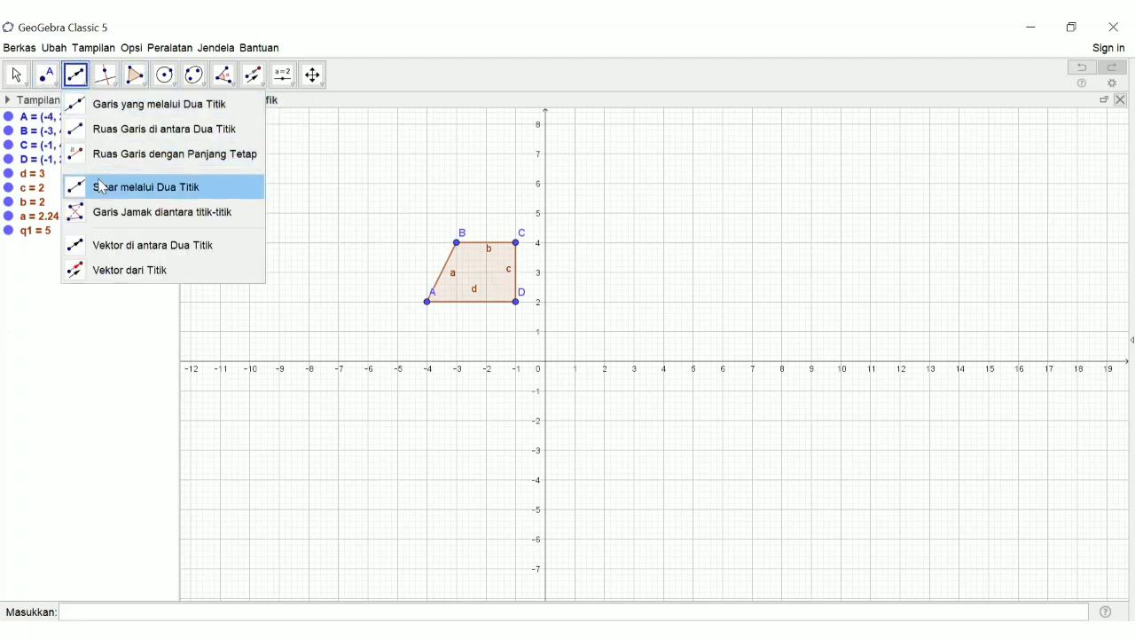
click(131, 251)
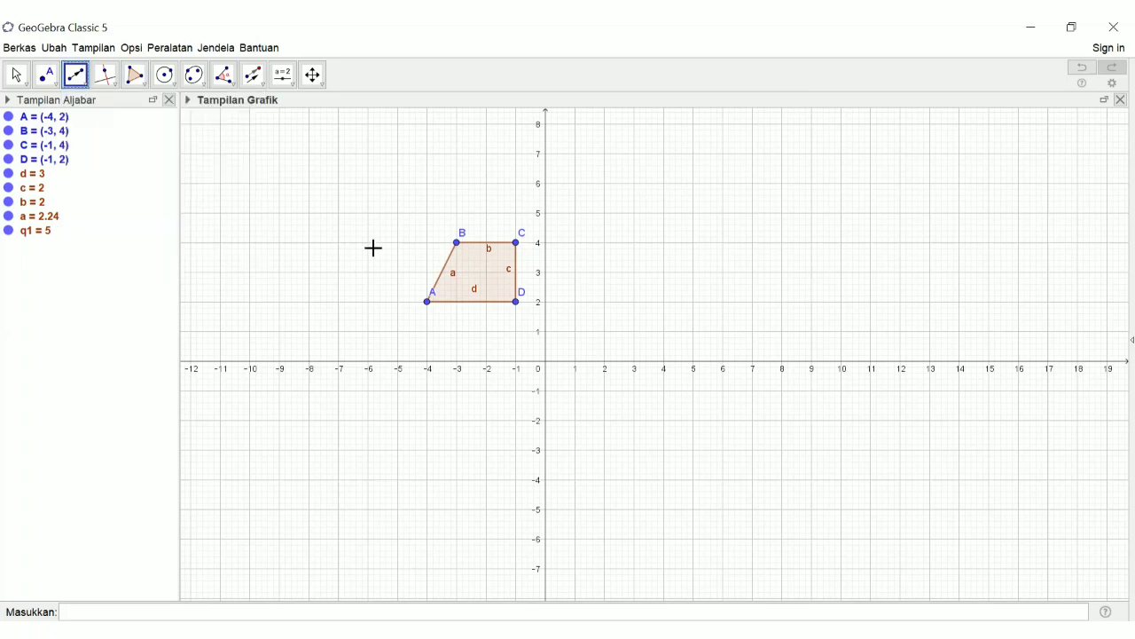
click(575, 333)
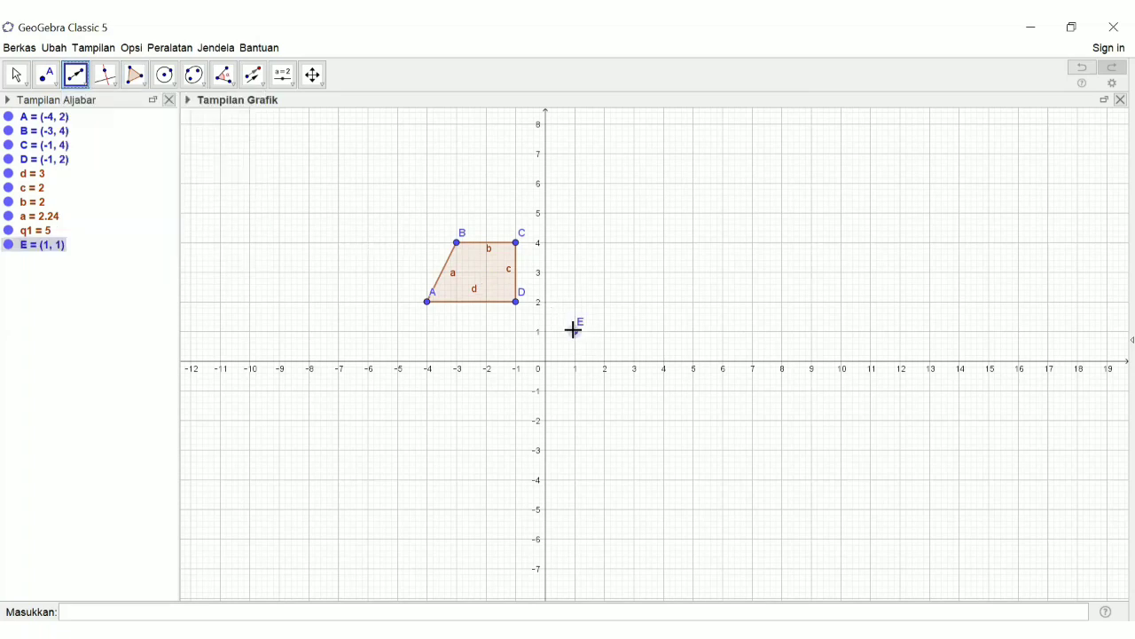
click(605, 214)
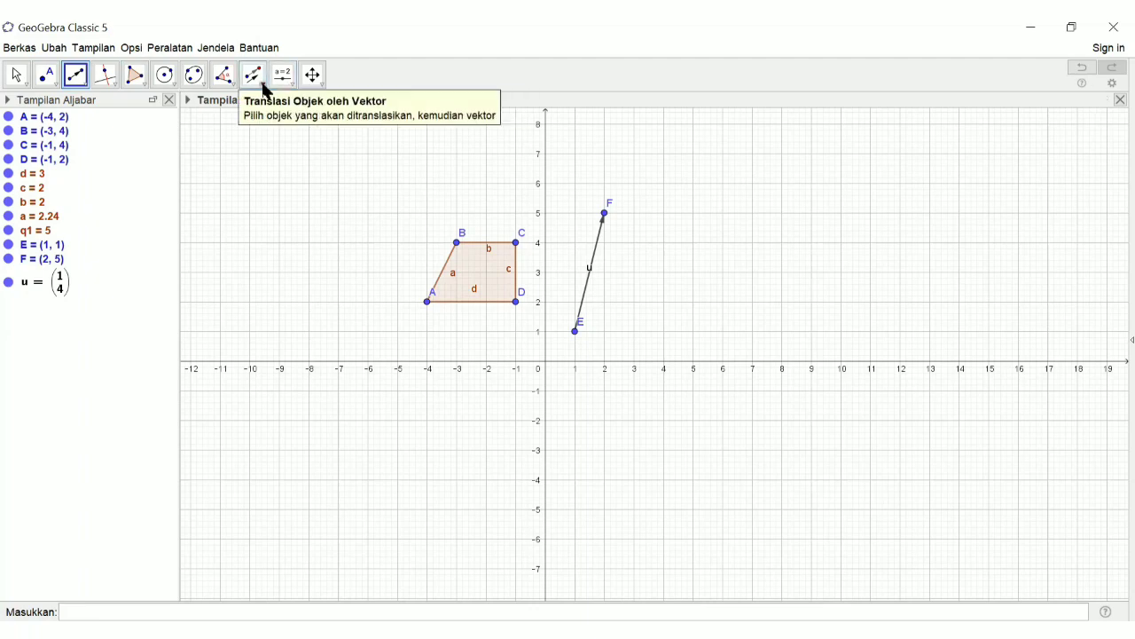
Translate trapezoid ABCD by the vector u
click(267, 91)
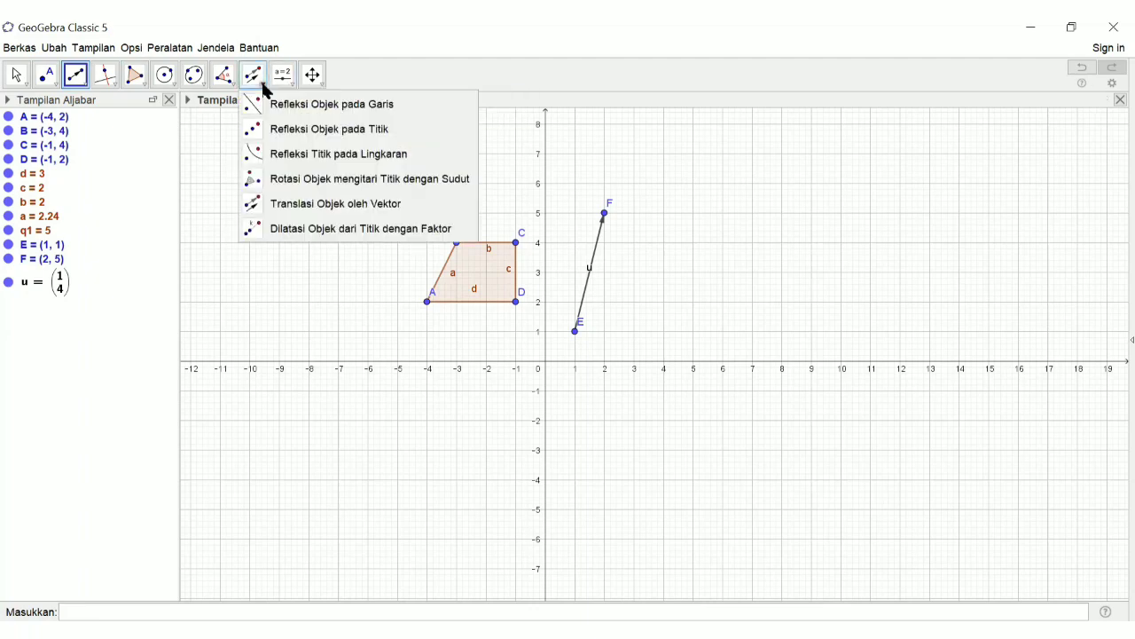
click(329, 203)
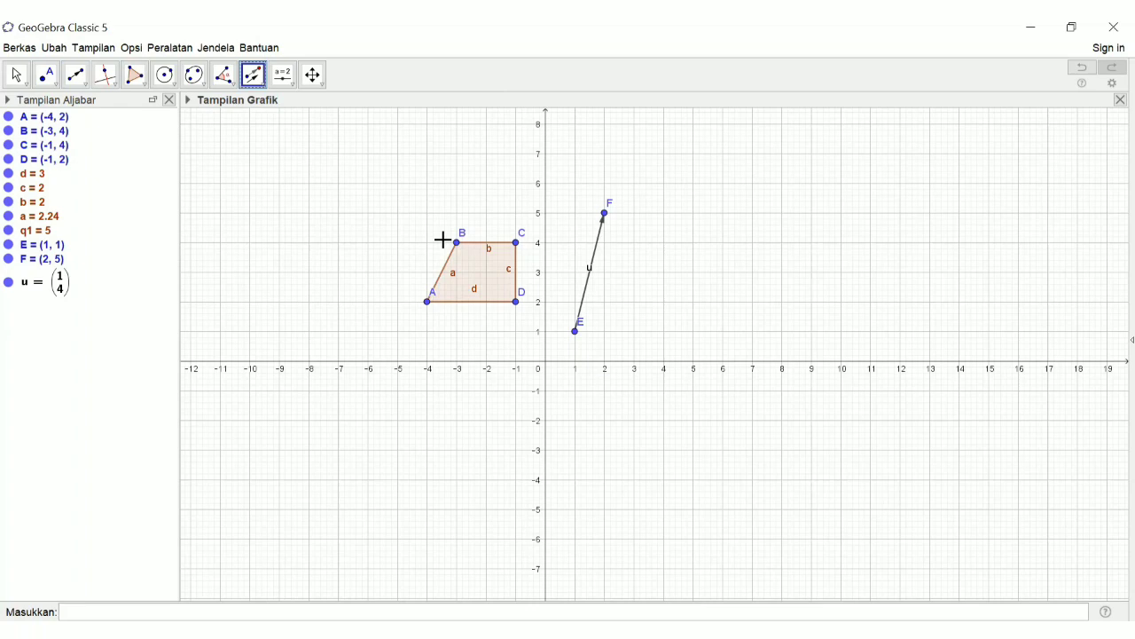
click(475, 265)
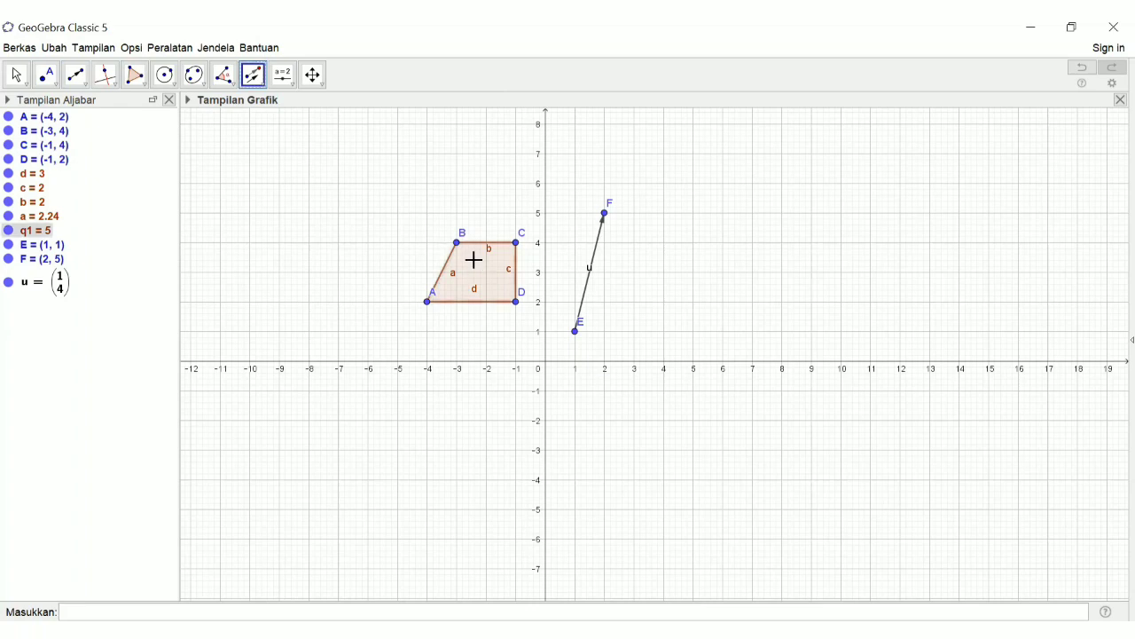
click(597, 259)
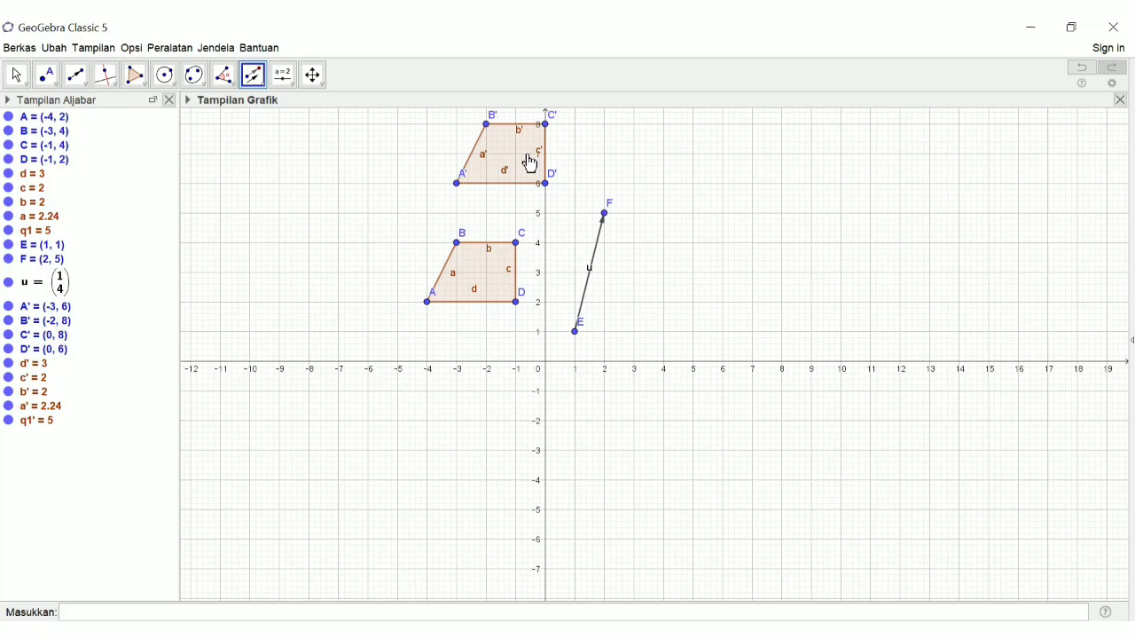
Draw a line along the x-axis through two points at (-6, 0) and (5, 0)
click(86, 90)
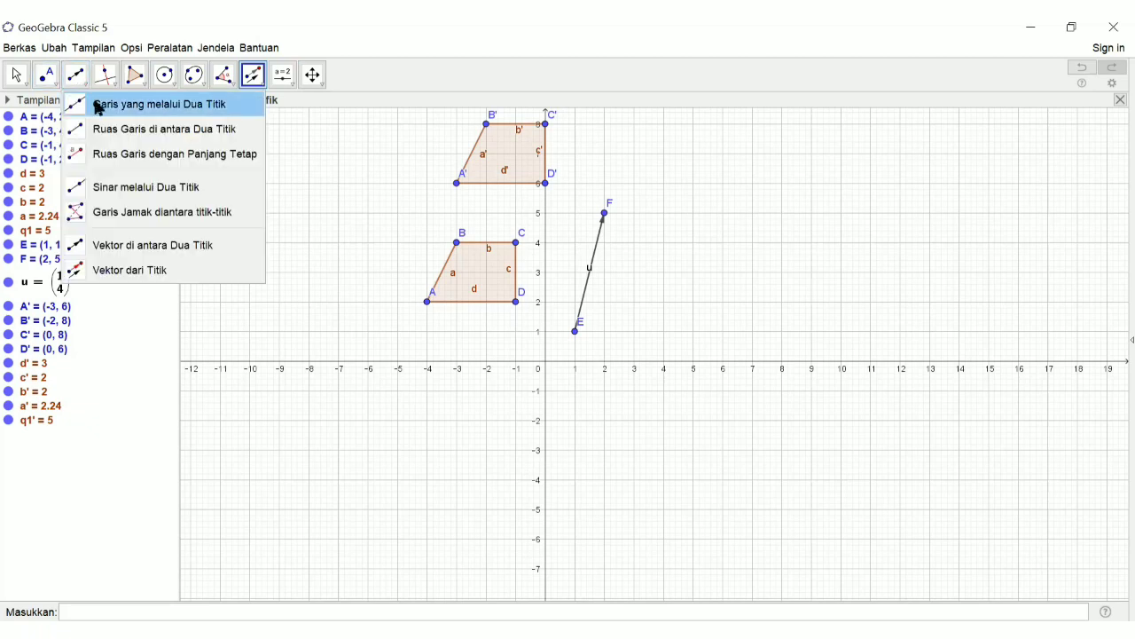
click(98, 107)
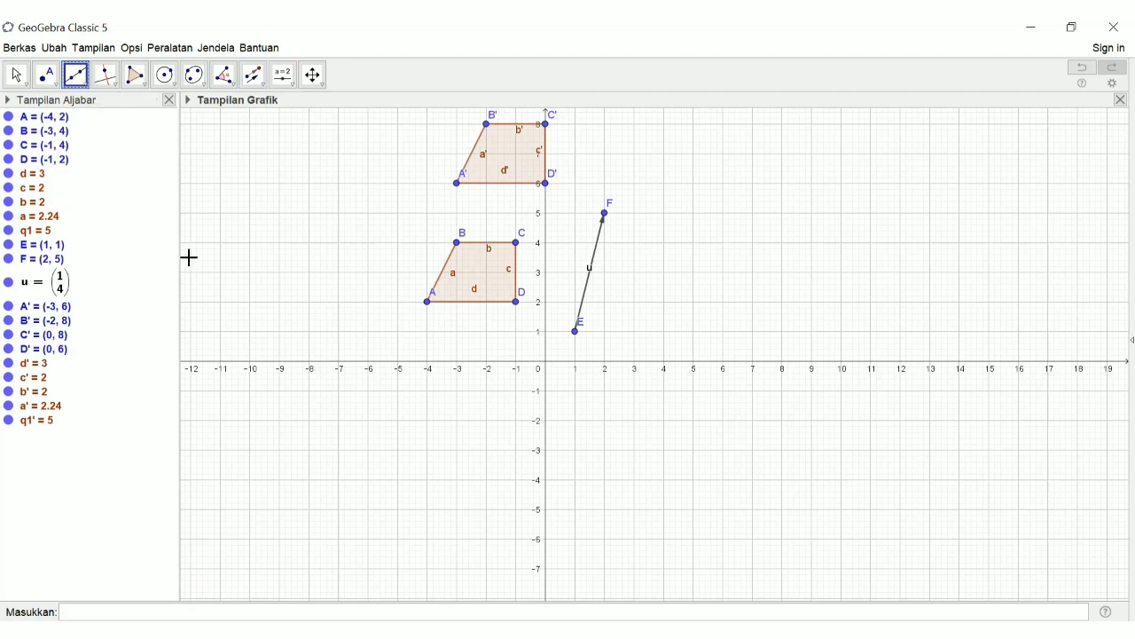
click(369, 362)
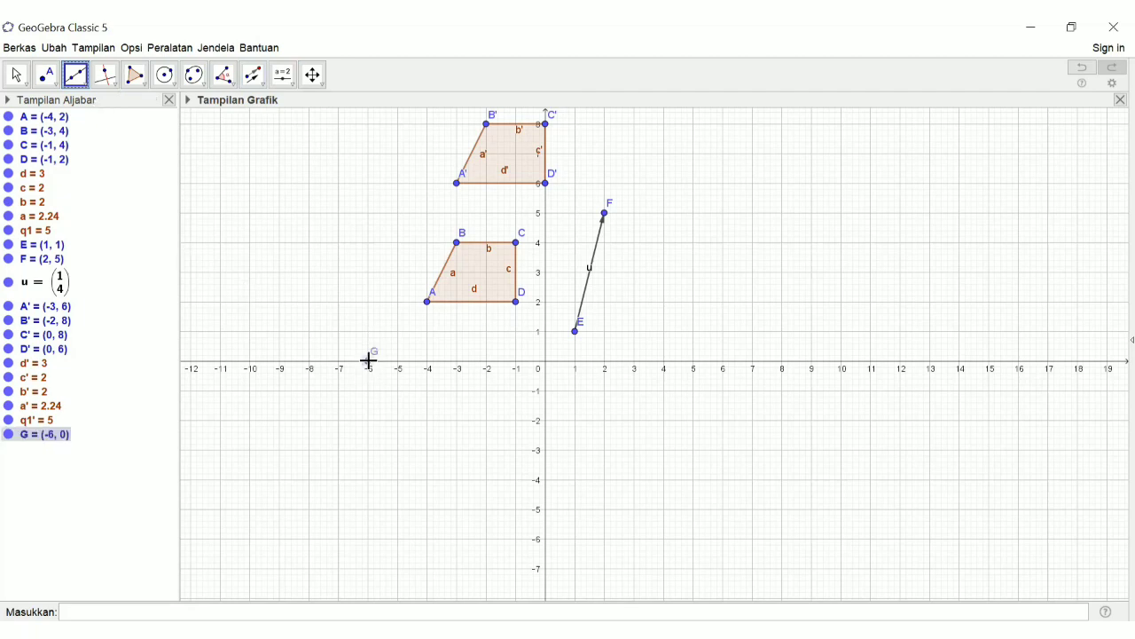
click(693, 362)
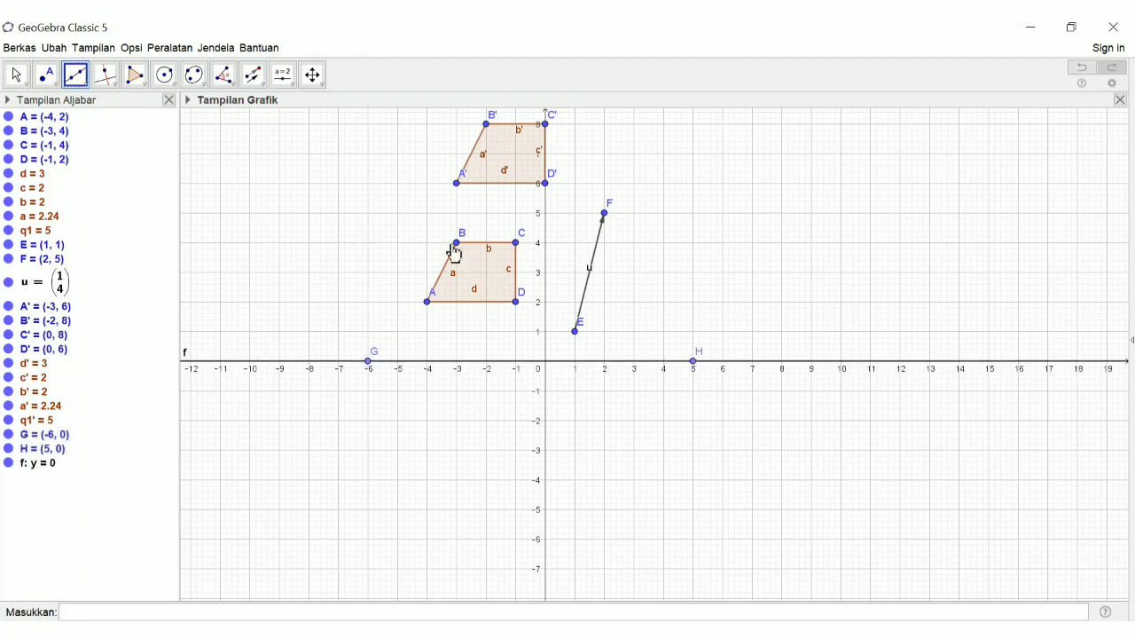
Reflect the translated trapezoid A'B'C'D' across the line f on the x-axis
click(266, 86)
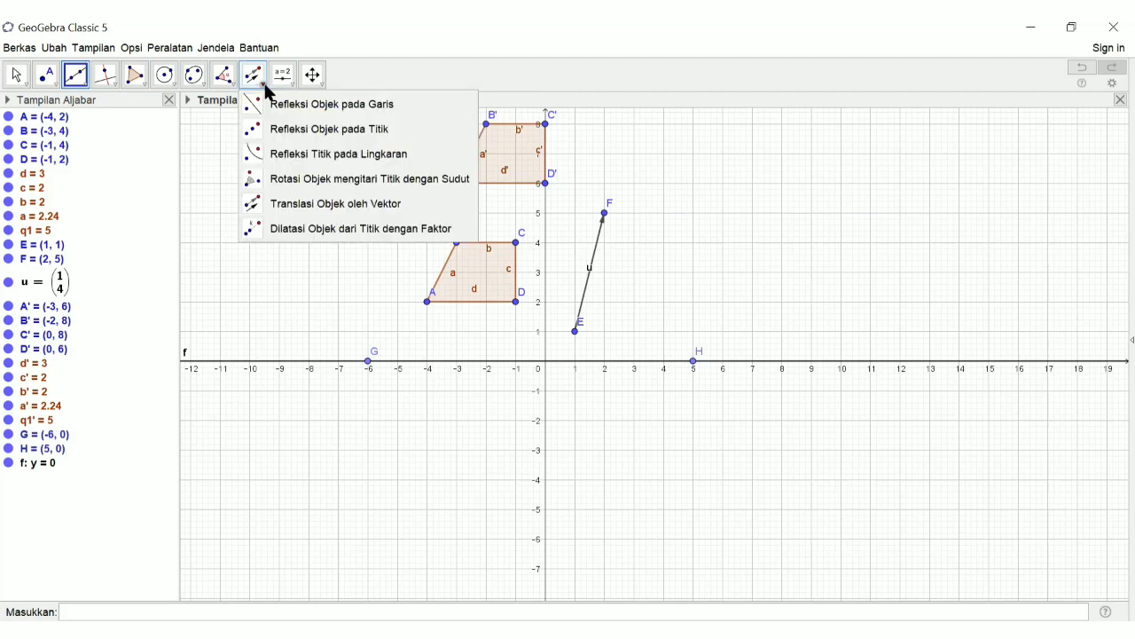
click(302, 105)
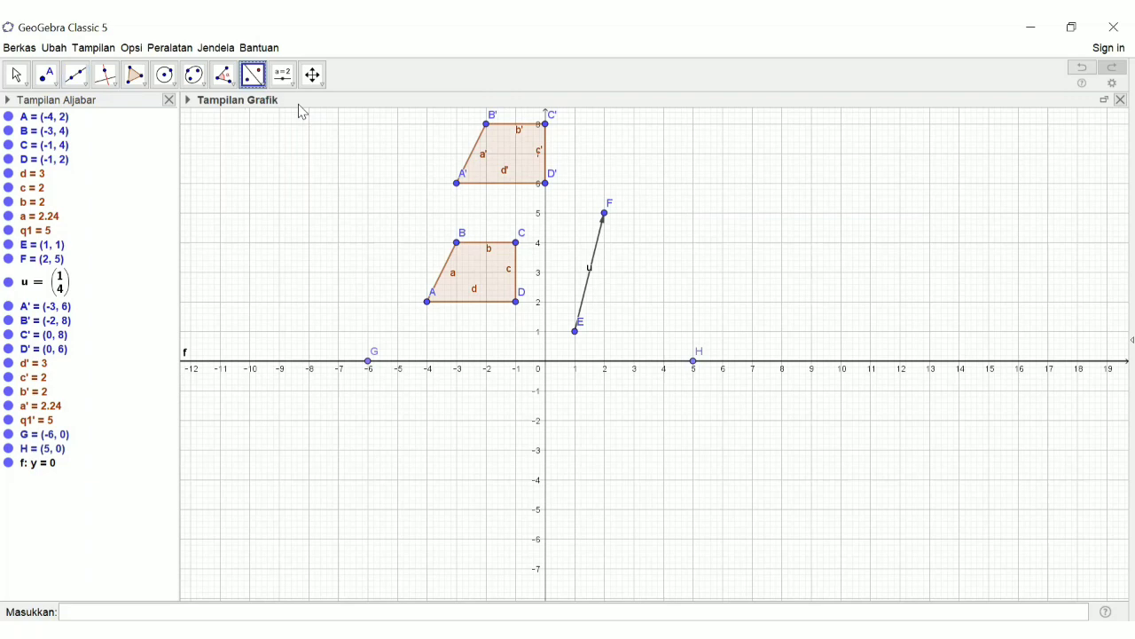
click(509, 147)
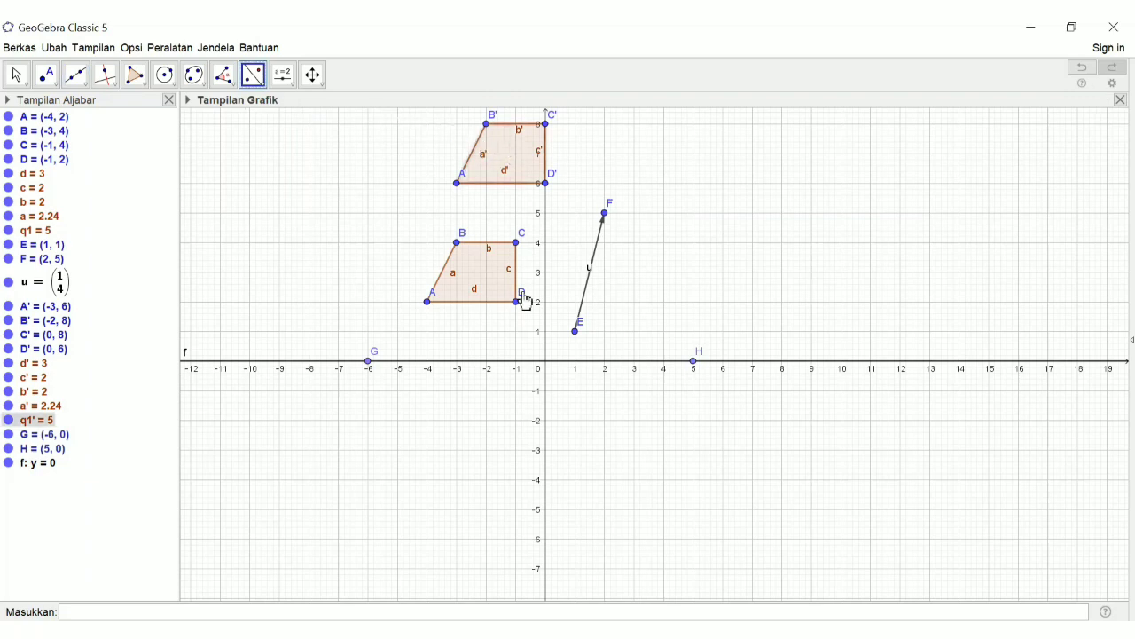
click(520, 361)
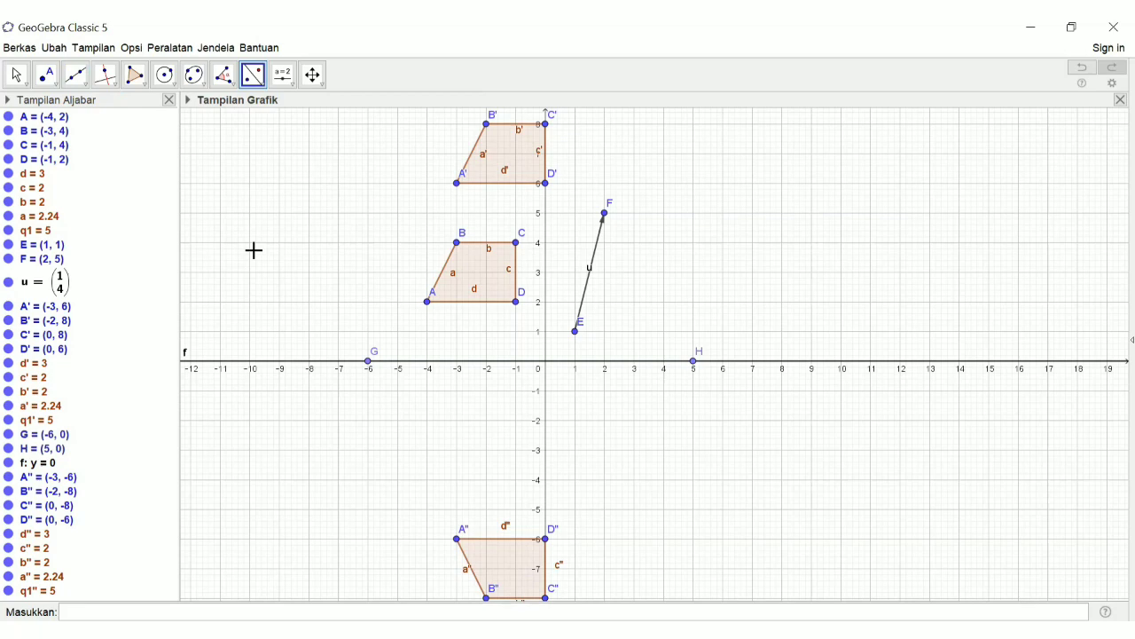
Place a point at the origin (0, 0) of the graph
click(56, 89)
click(53, 104)
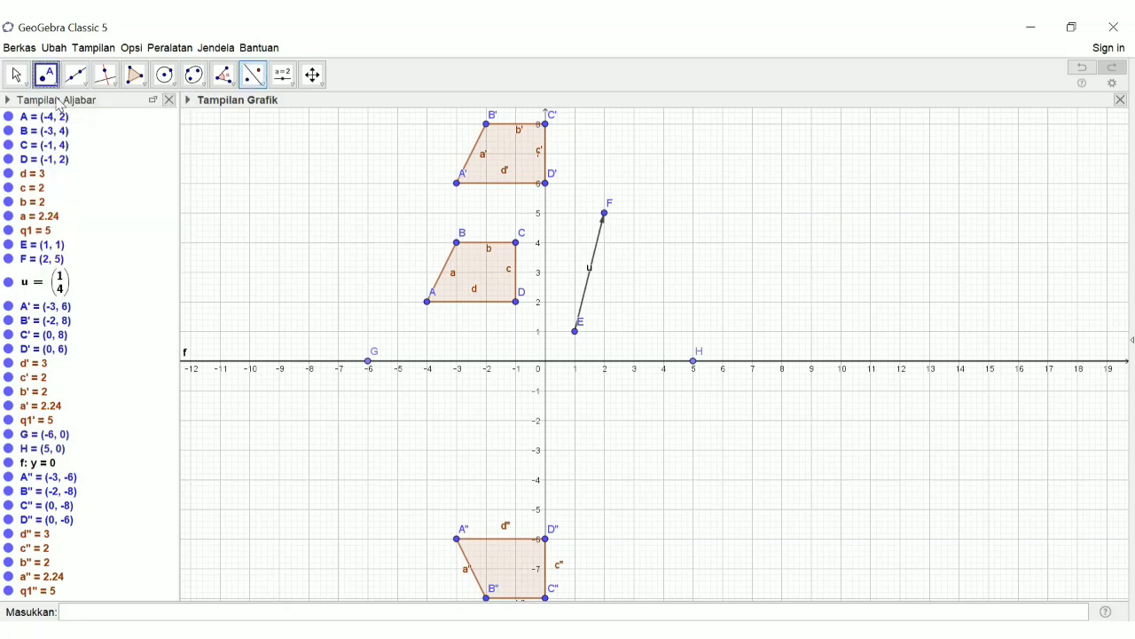
click(545, 361)
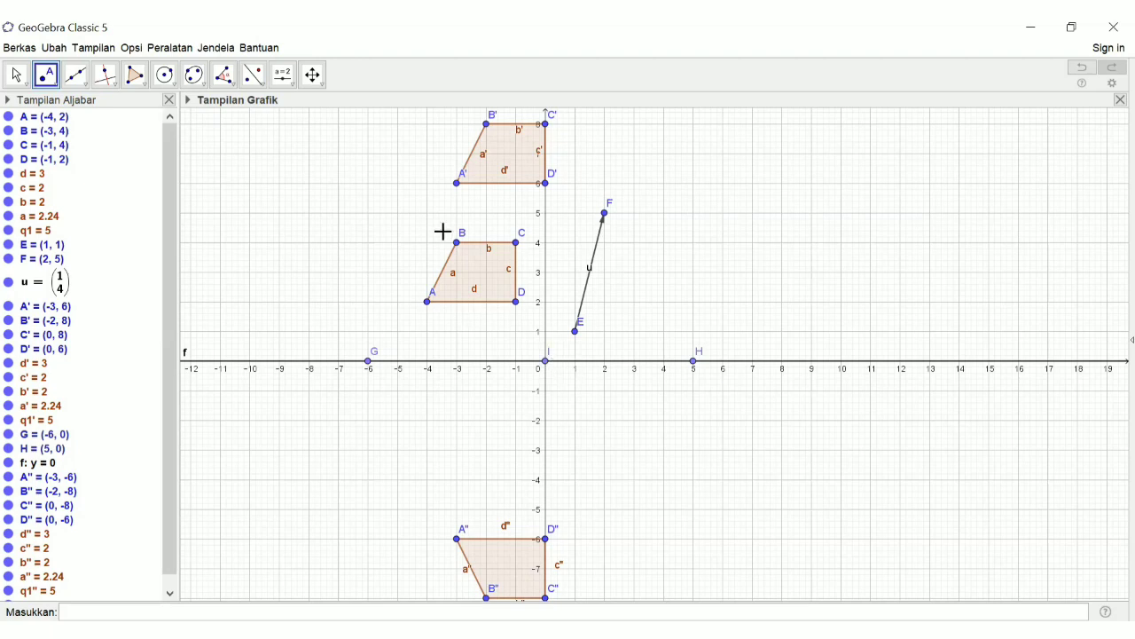
Rotate the reflected trapezoid A''B''C''D'' around the point at the origin by 60° clockwise
click(262, 85)
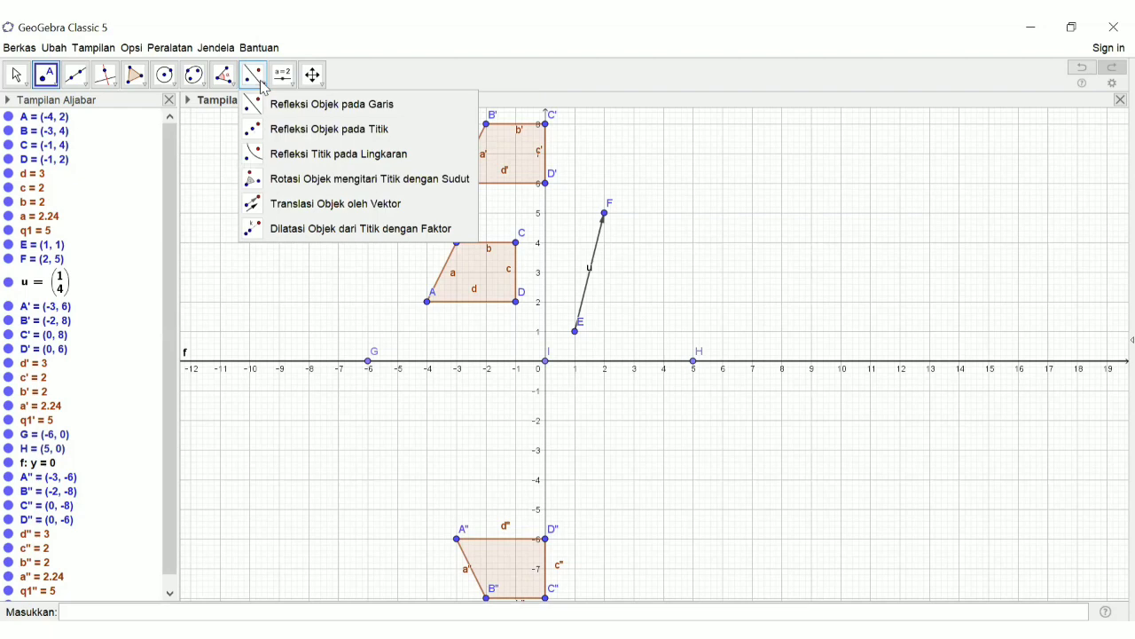
click(340, 180)
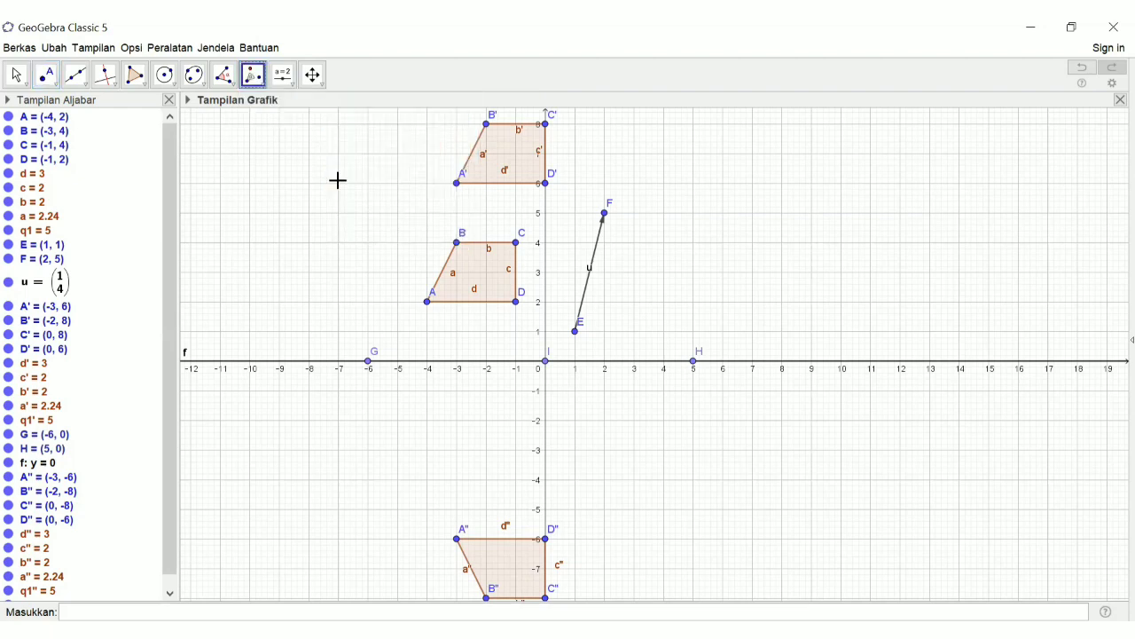
click(522, 563)
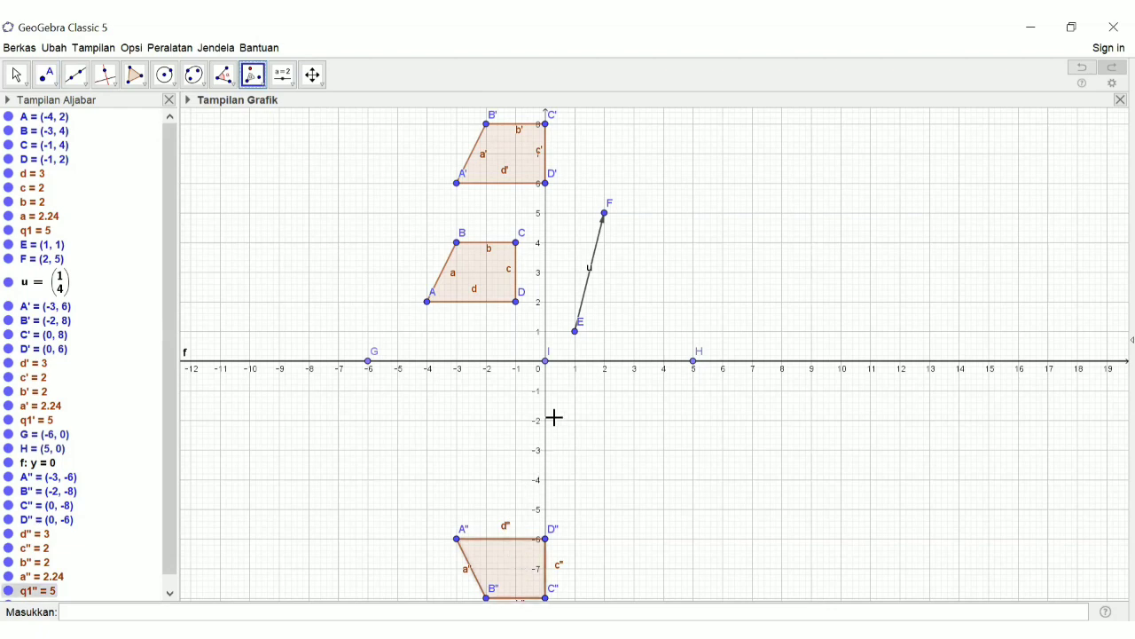
click(548, 365)
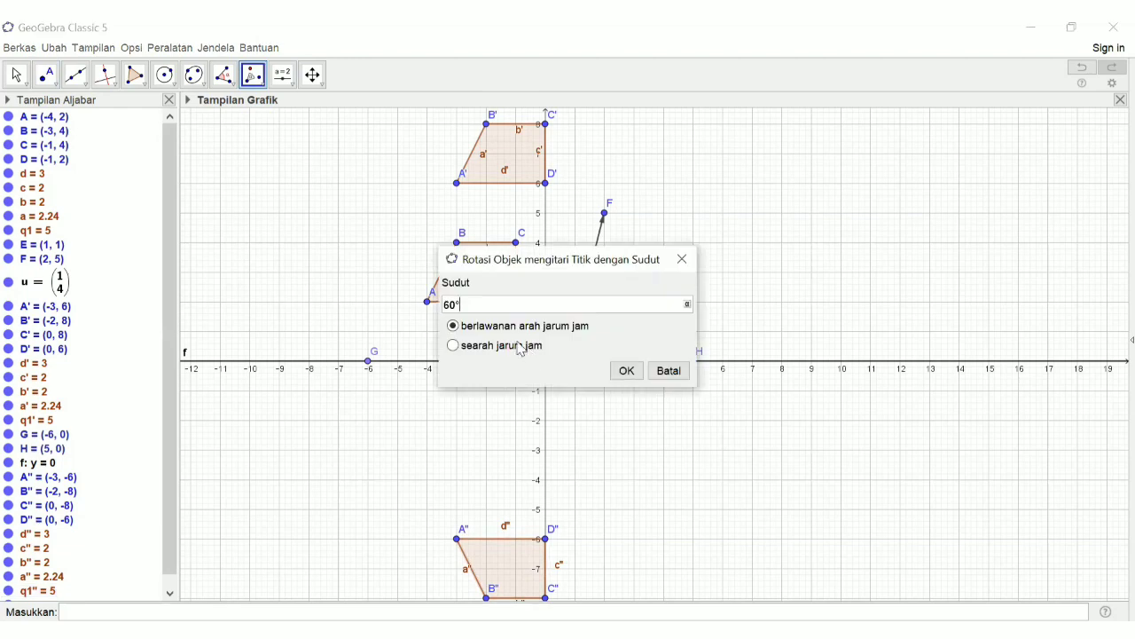
click(489, 311)
click(454, 345)
click(625, 372)
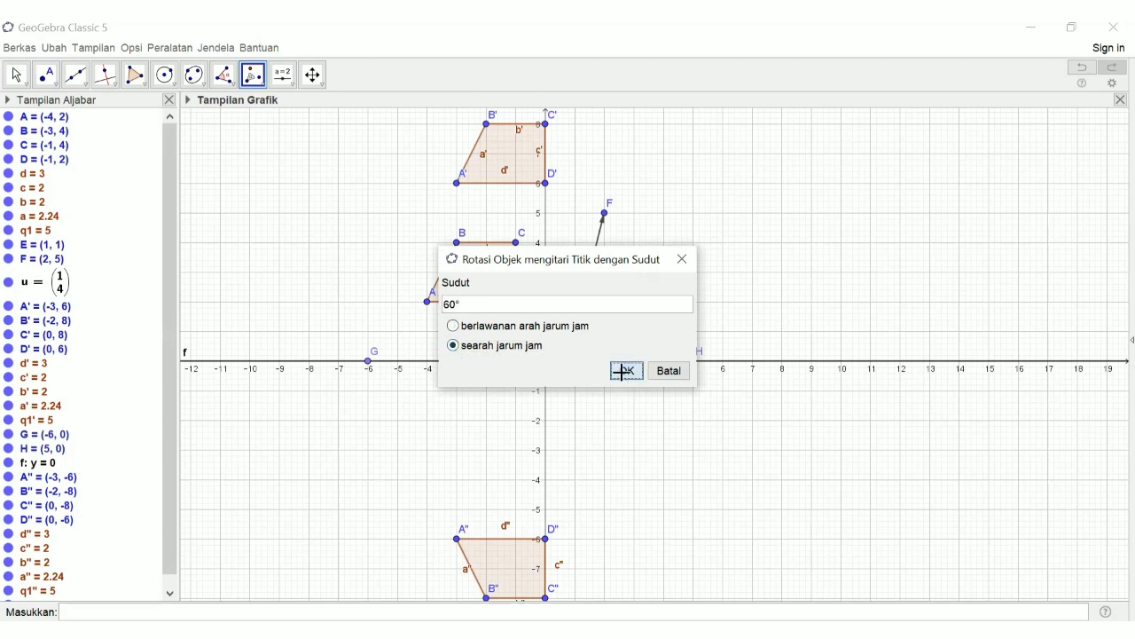